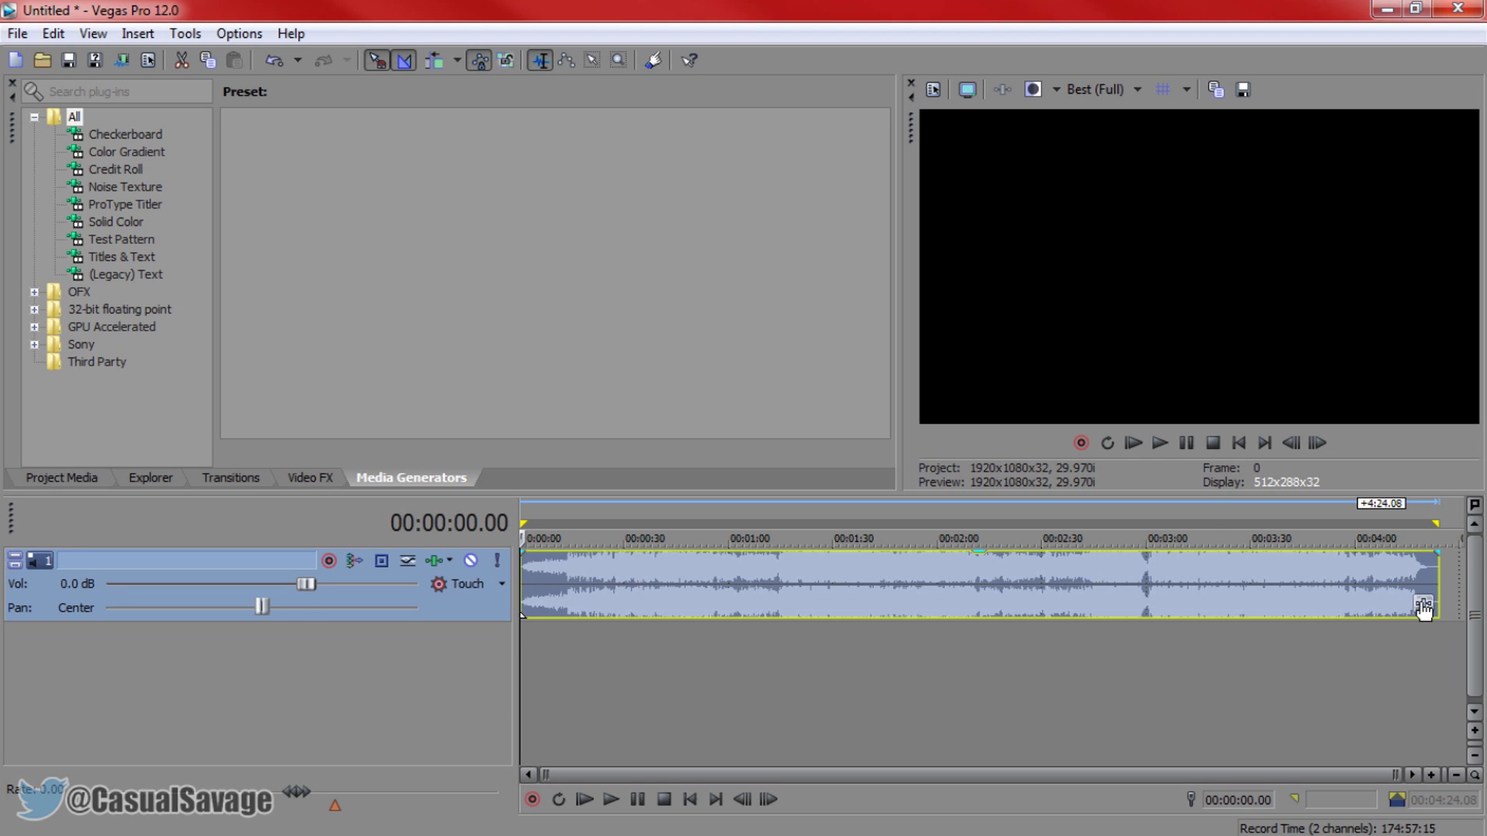
# Add the Time Stretch effect to the Coldplay song event and dock its settings window
pyautogui.click(1423, 604)
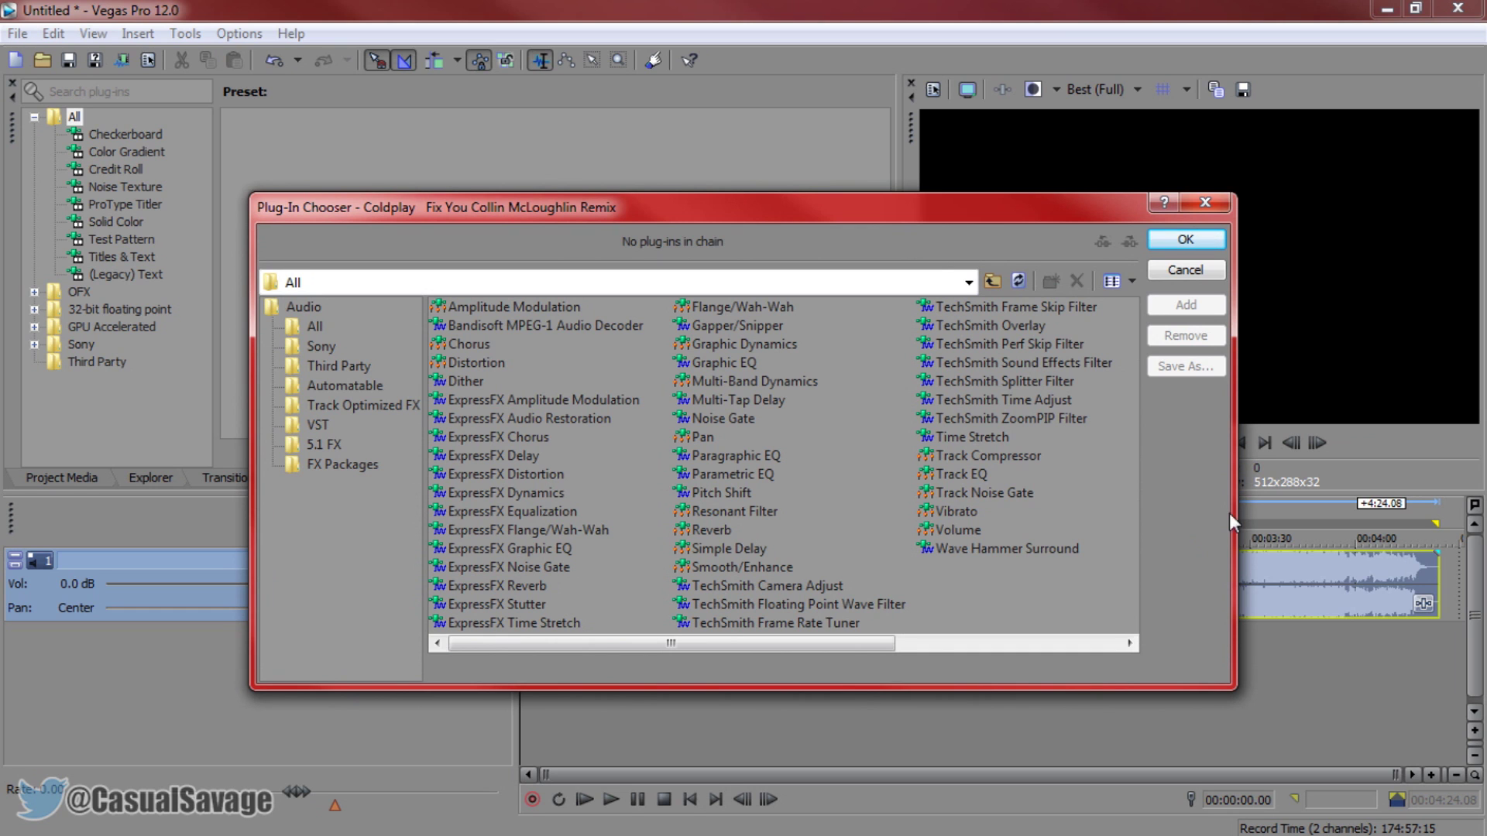
pyautogui.click(978, 438)
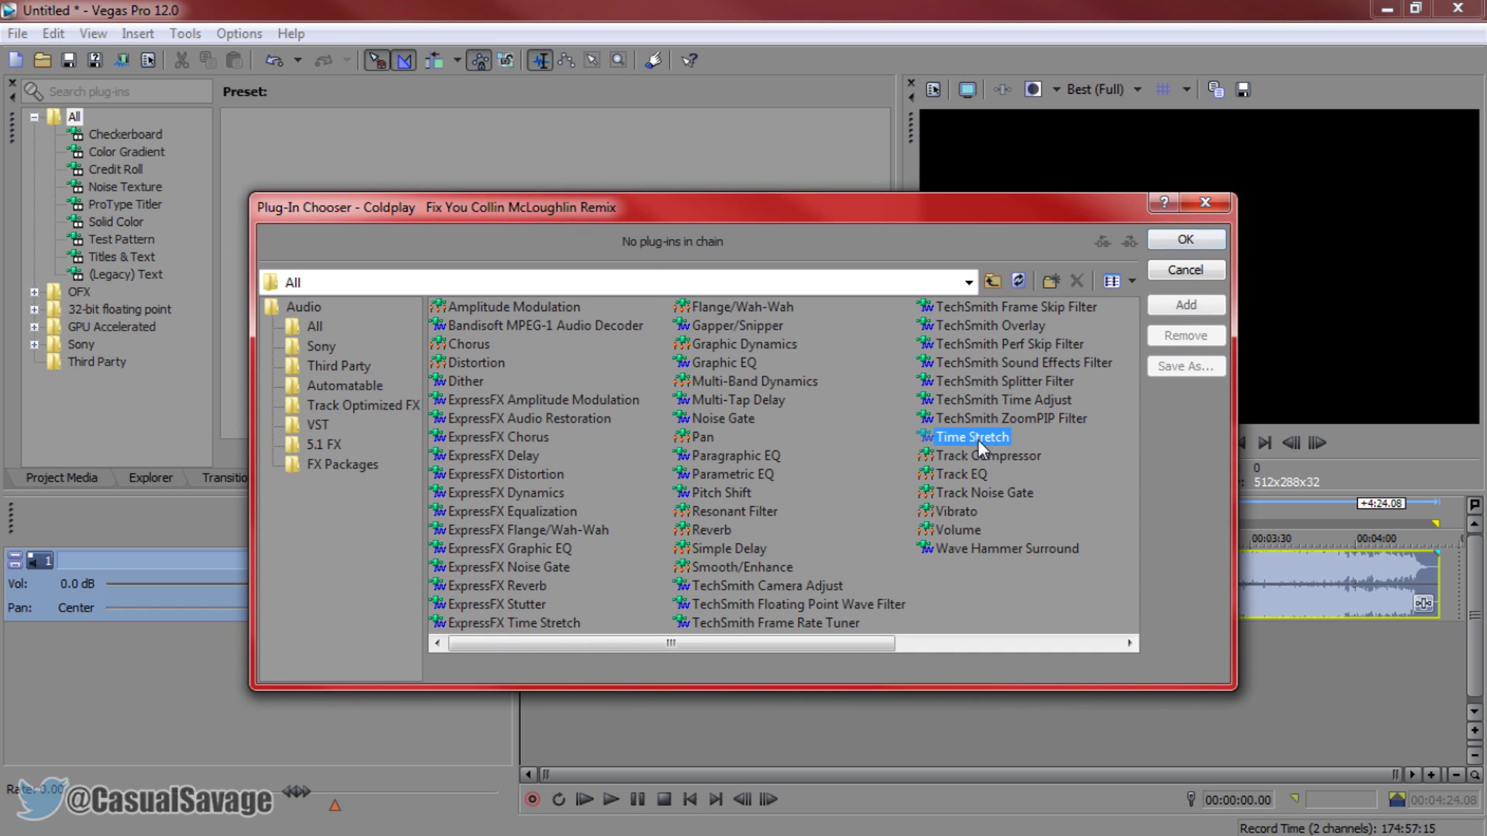
pyautogui.click(1173, 304)
pyautogui.click(1181, 242)
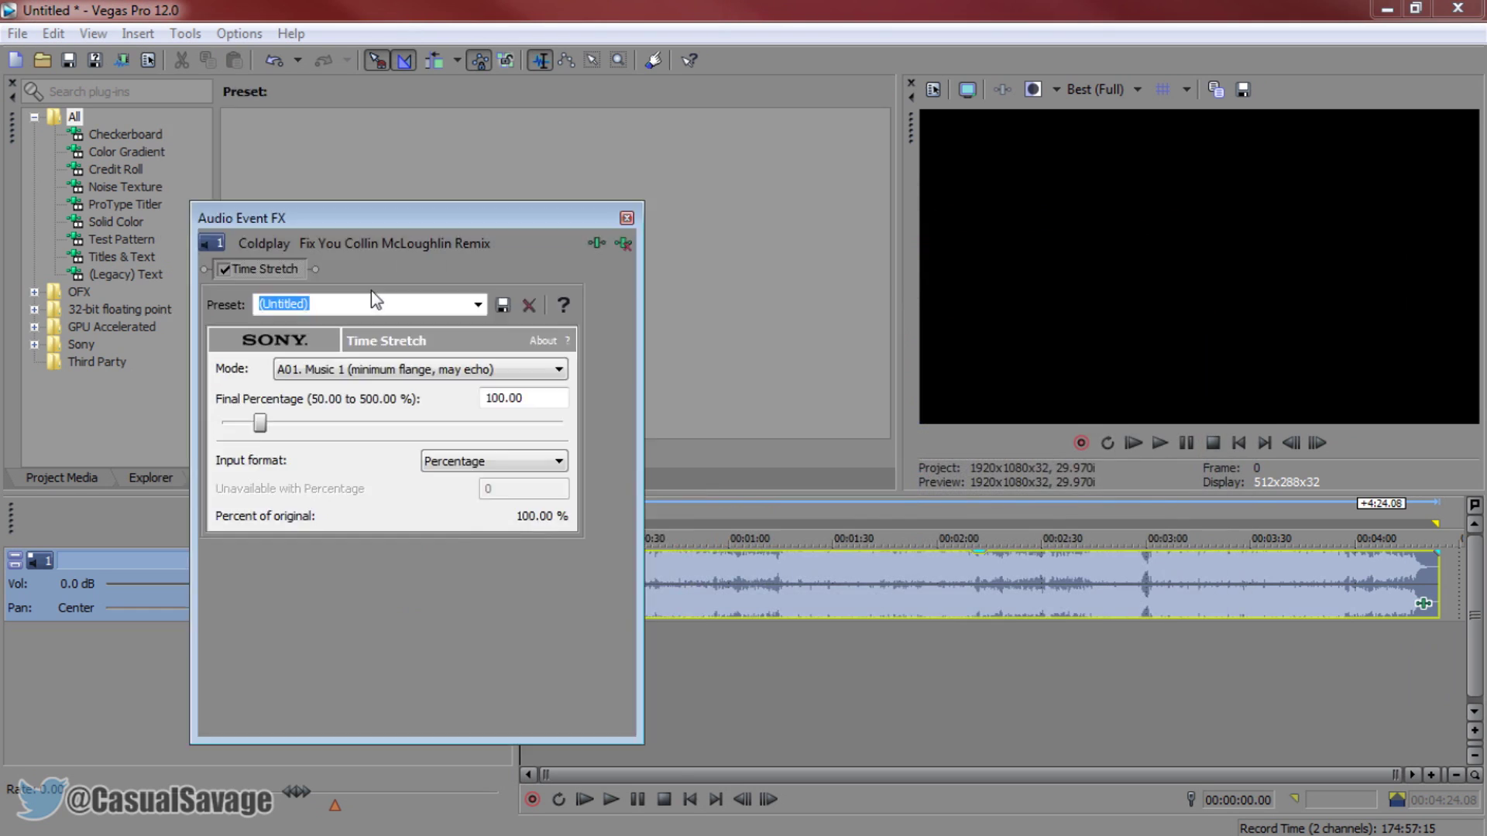
pyautogui.moveTo(429, 257); pyautogui.dragTo(393, 145)
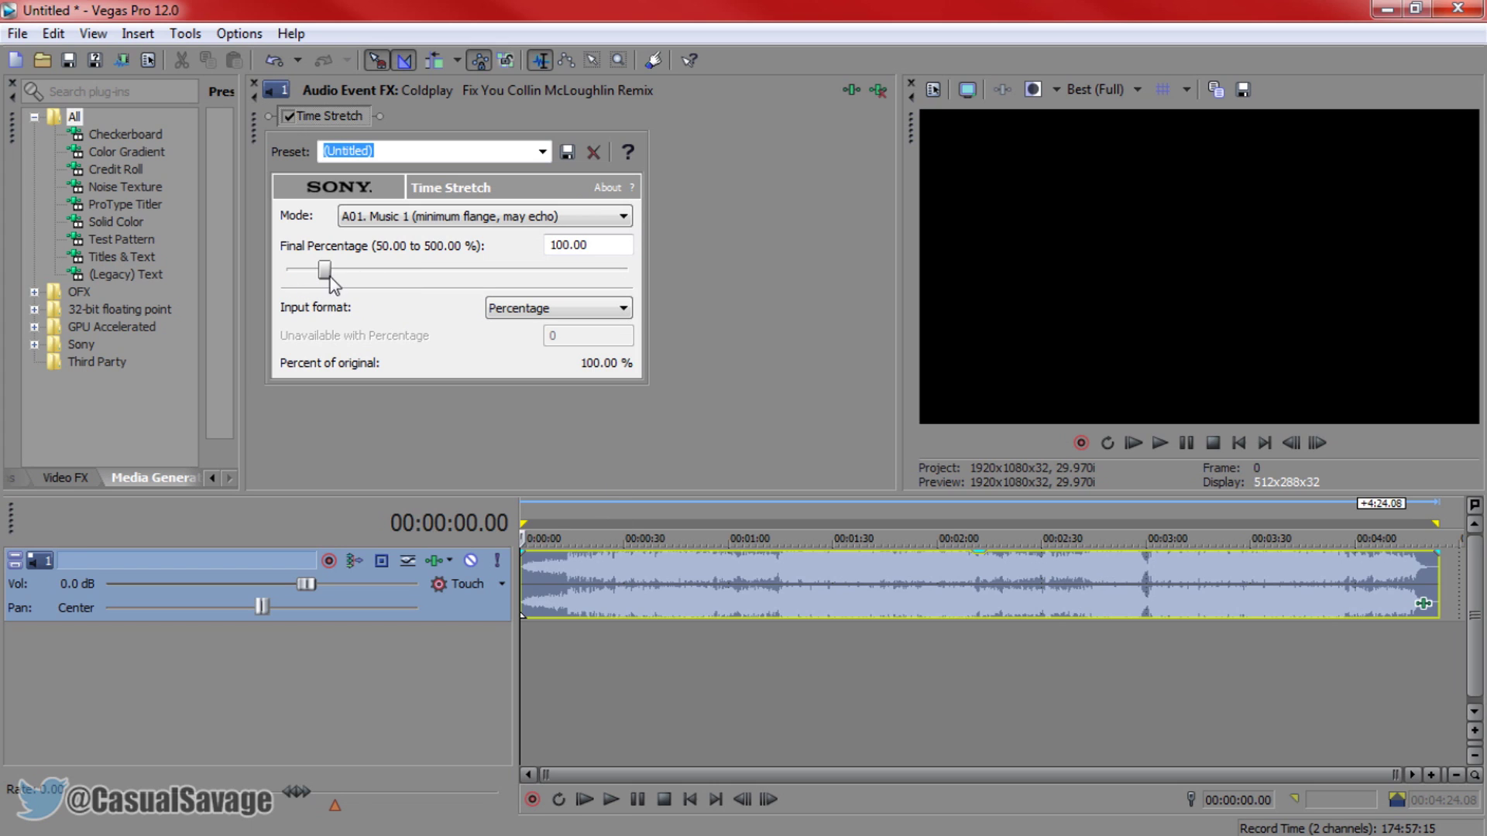
# Set the Time Stretch mode to A02. Music 2
pyautogui.click(513, 220)
pyautogui.click(488, 251)
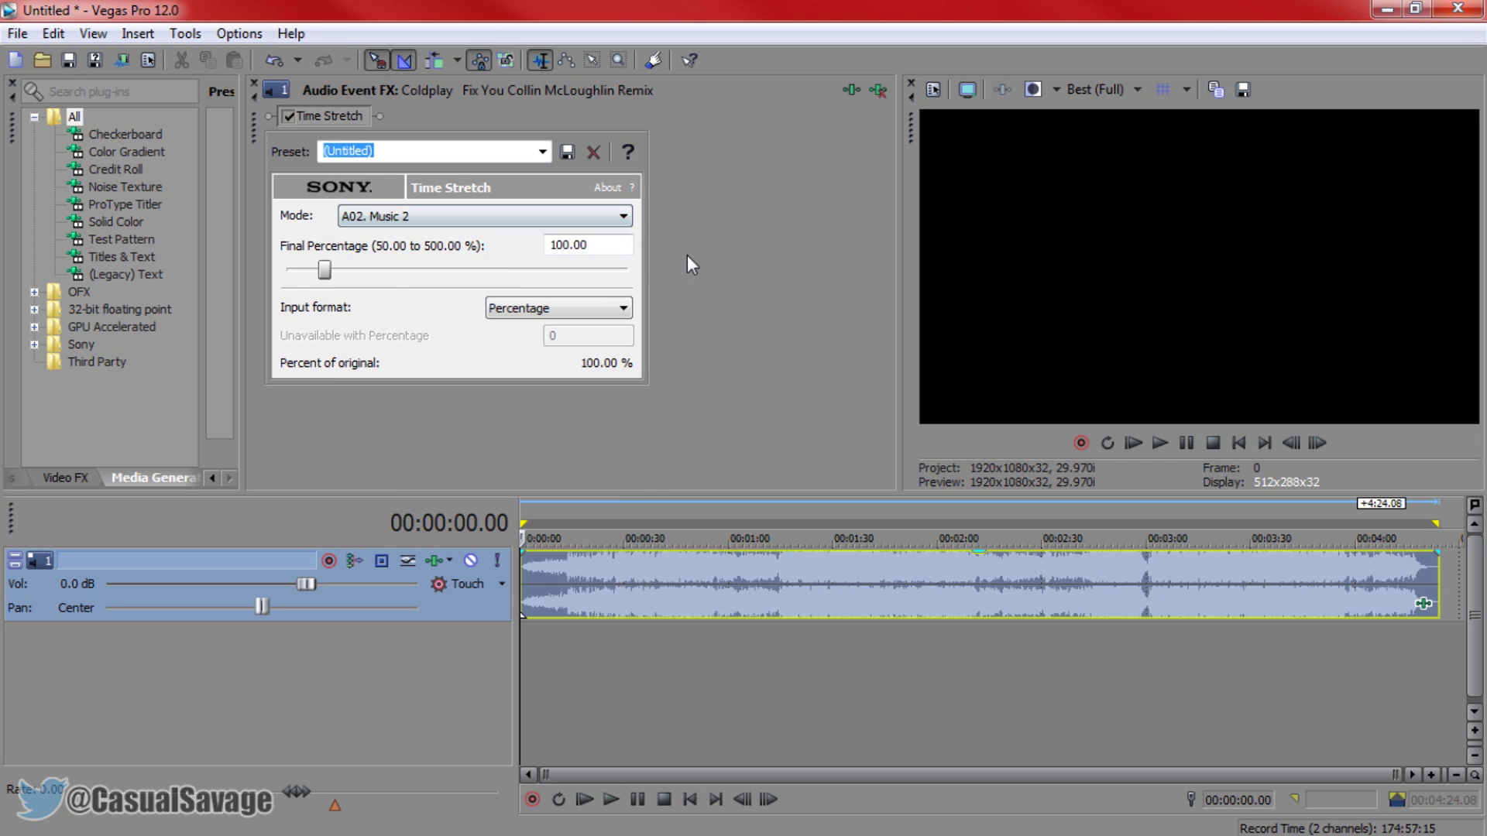
pyautogui.click(509, 219)
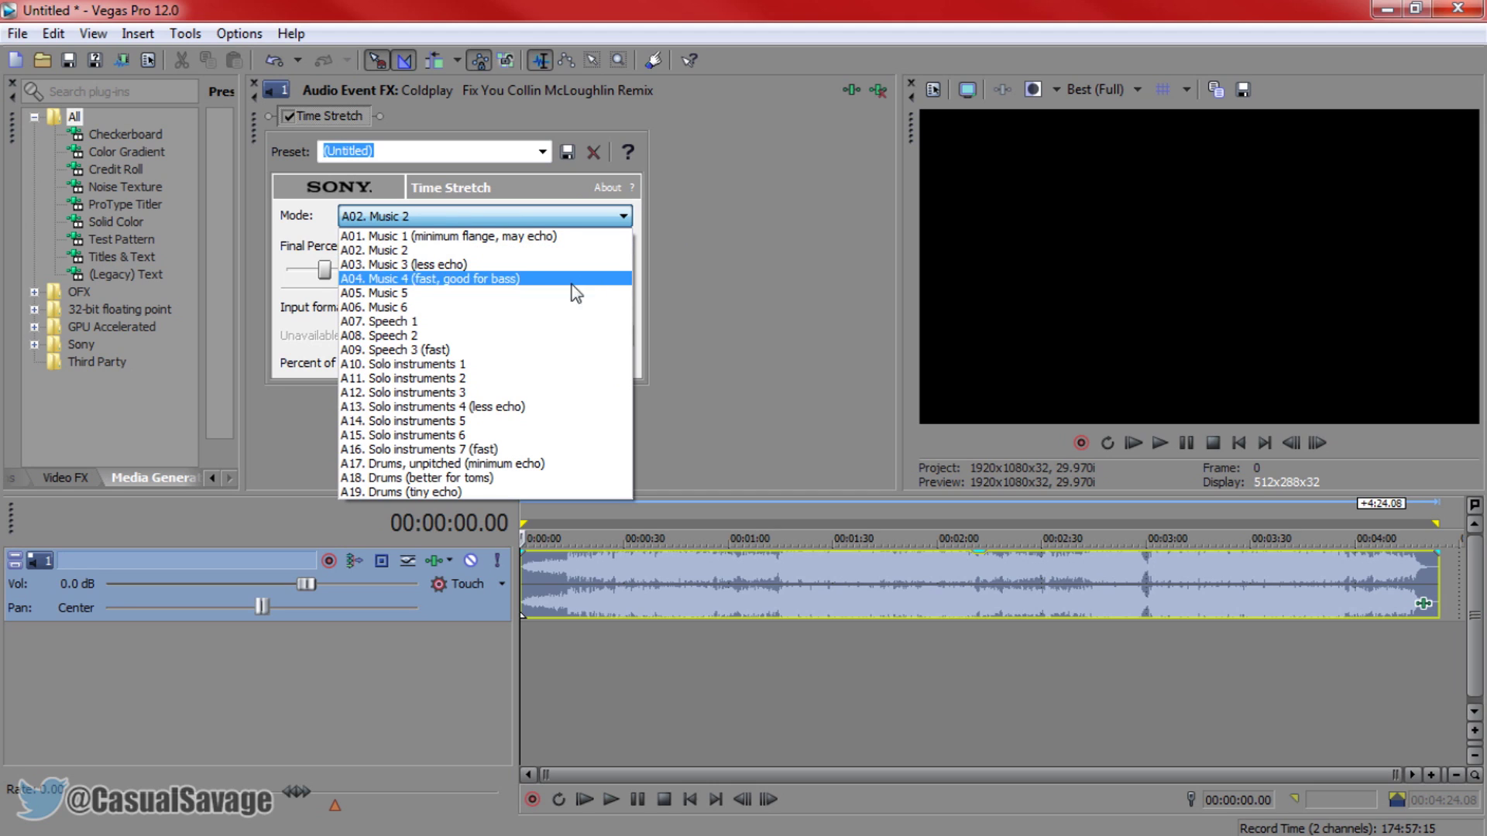
pyautogui.click(534, 250)
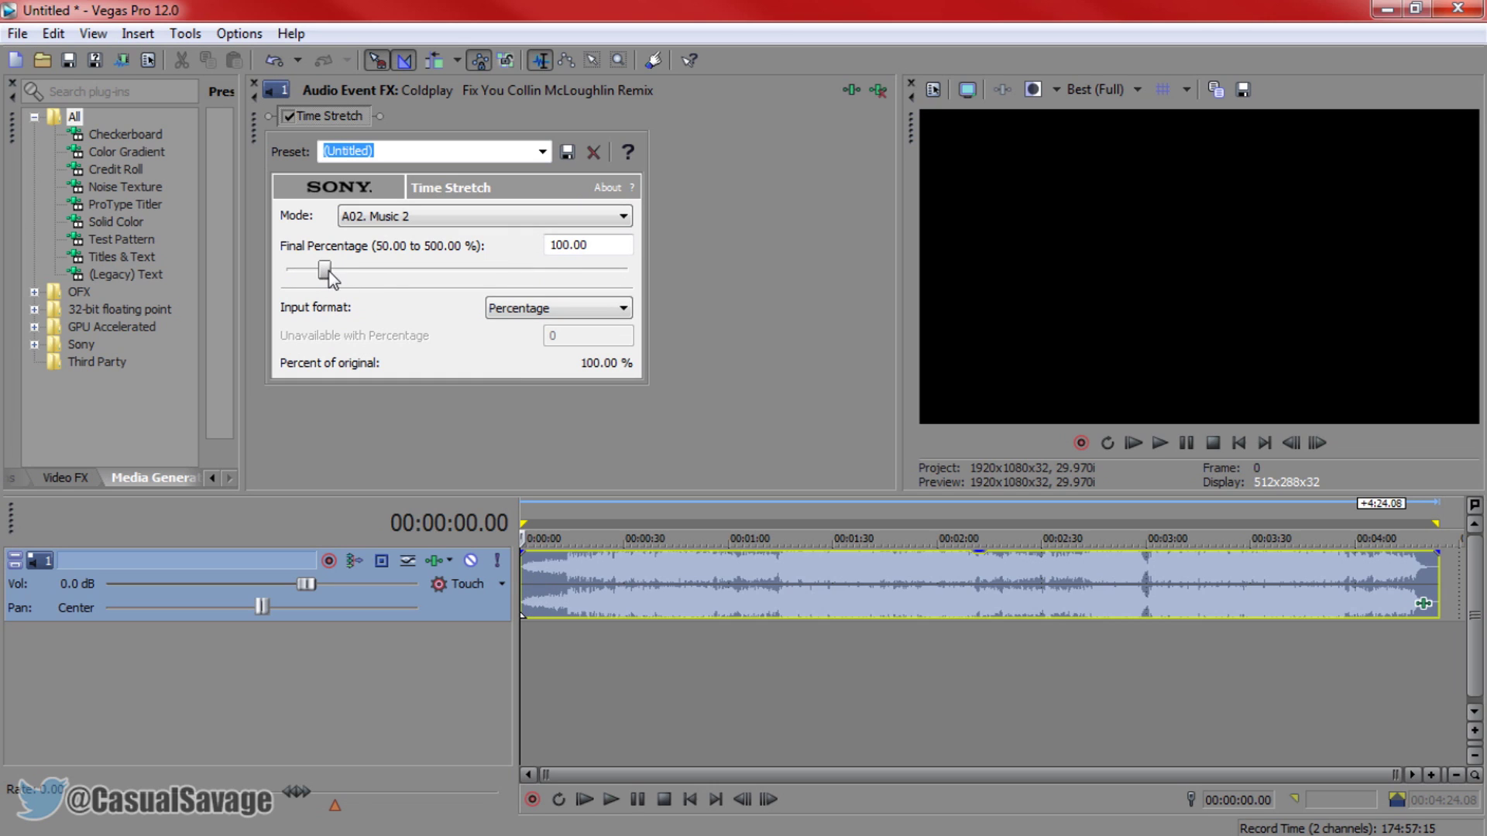
# Play the song and slow it to 86.17 percent, previewing from about 13 and 27 seconds
pyautogui.click(1176, 448)
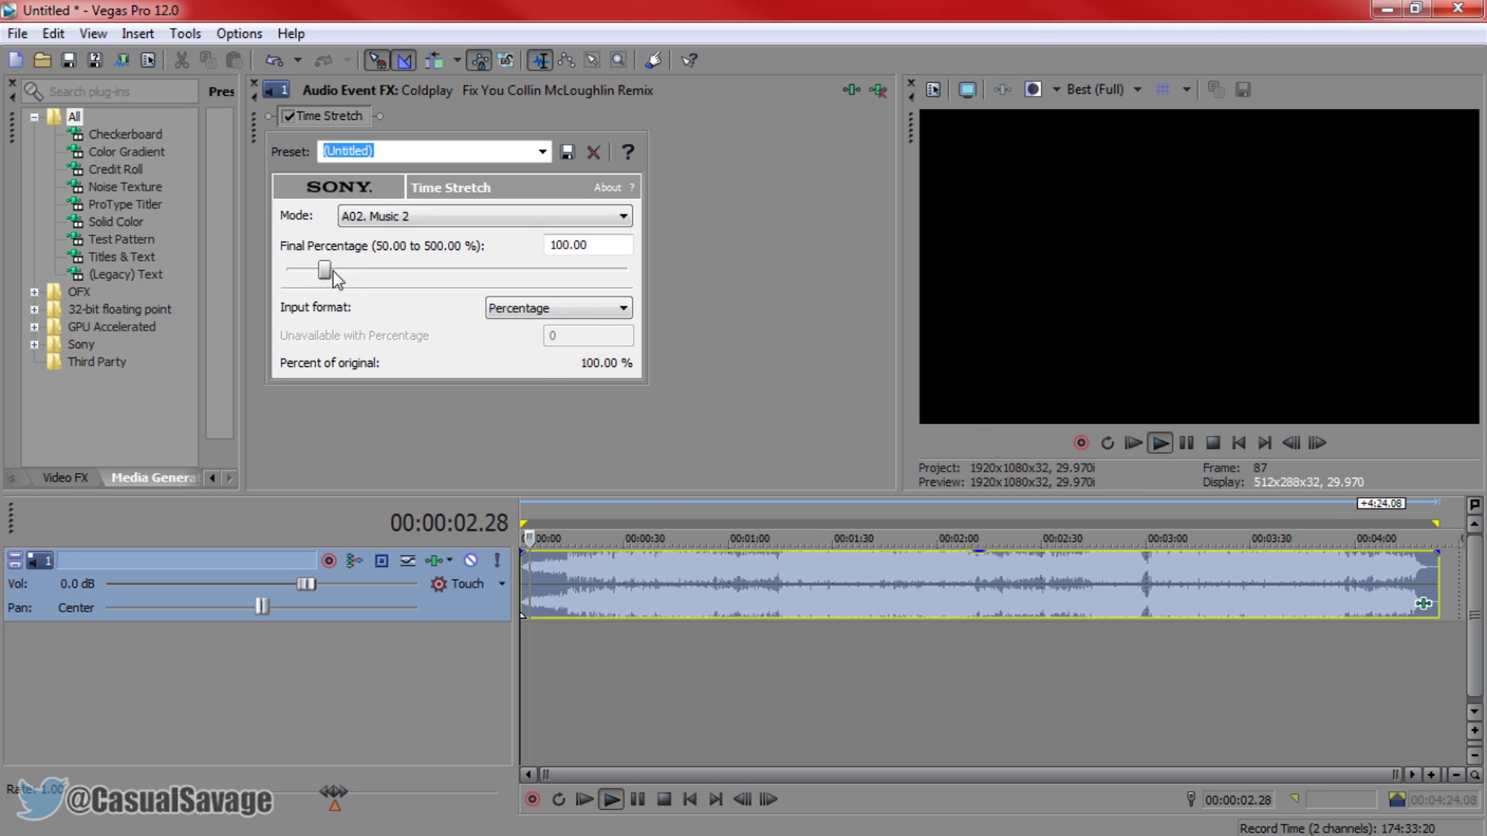
pyautogui.moveTo(334, 272); pyautogui.dragTo(322, 272)
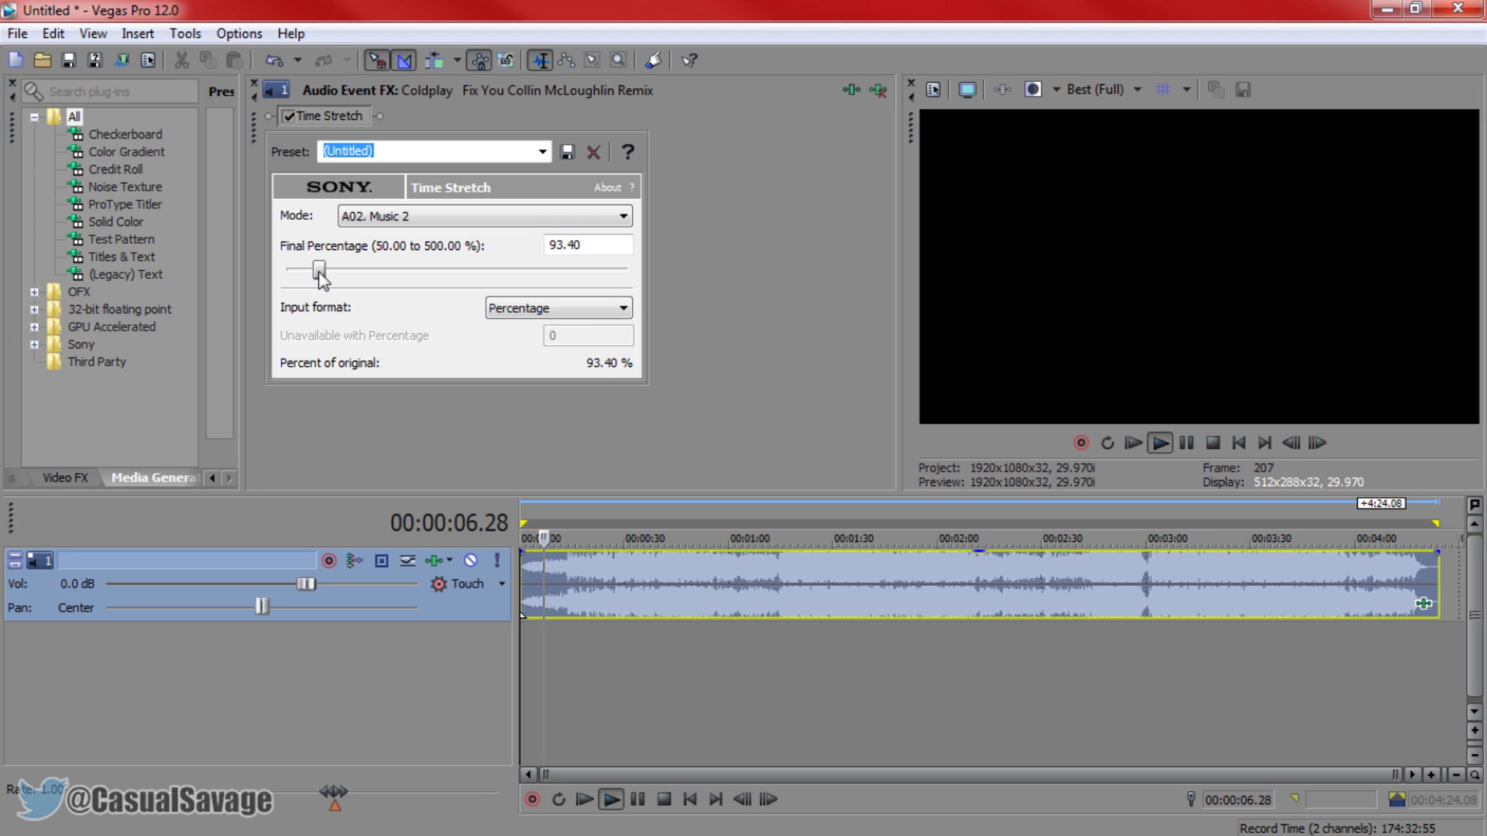
pyautogui.moveTo(319, 273); pyautogui.dragTo(314, 273)
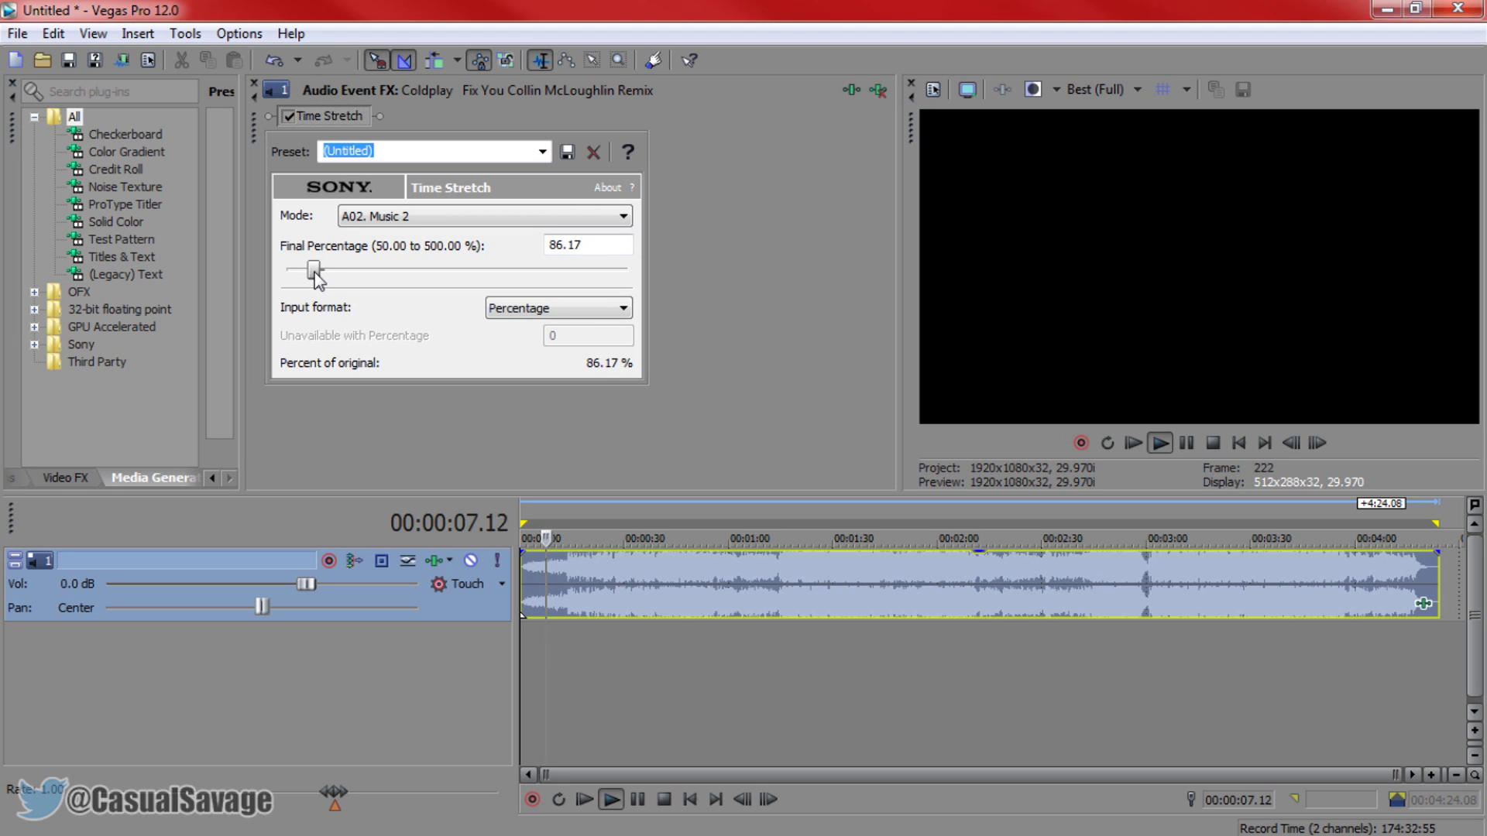
pyautogui.doubleClick(564, 515)
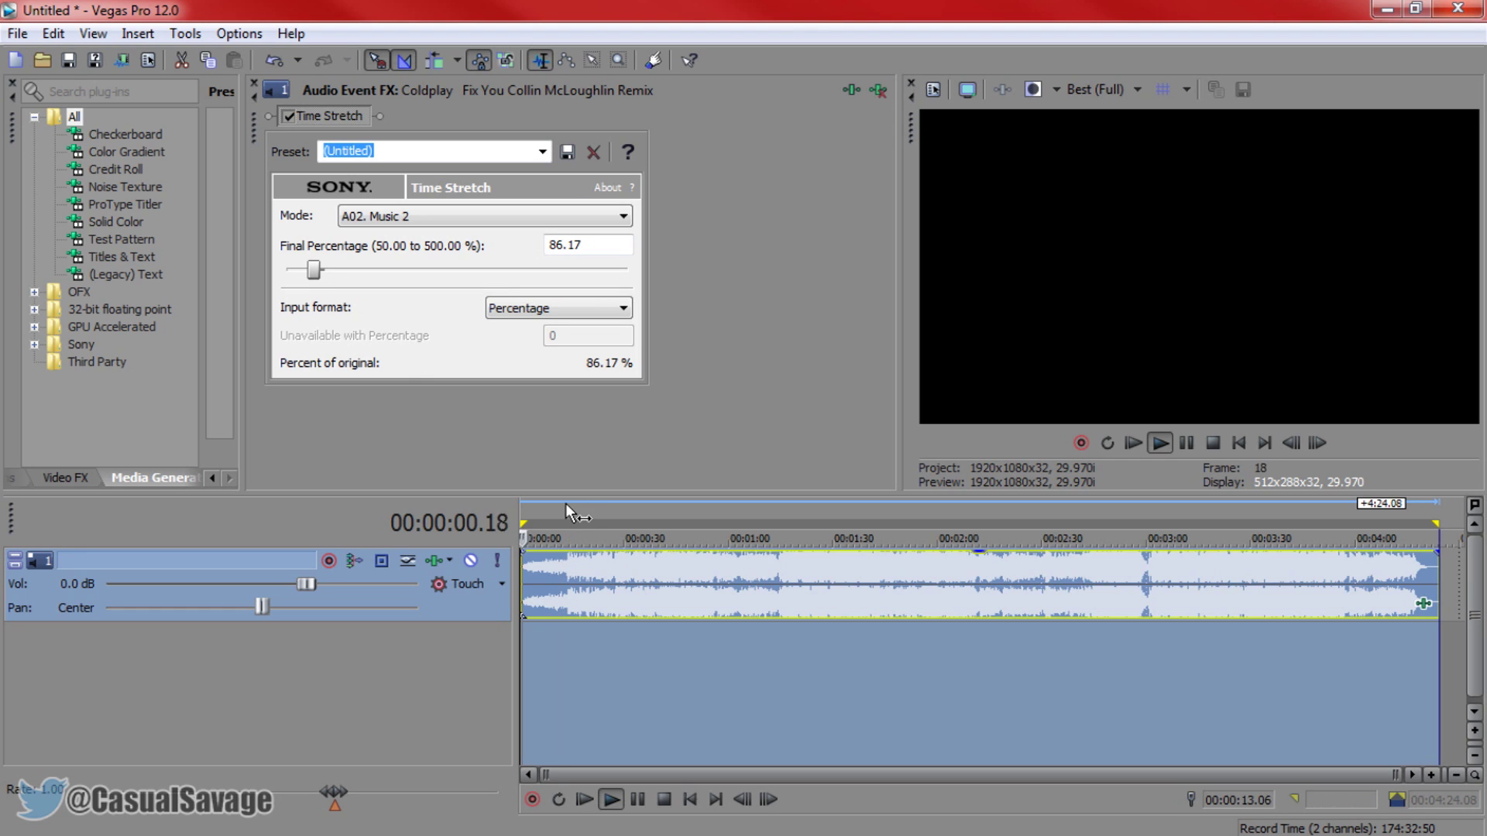
pyautogui.click(568, 512)
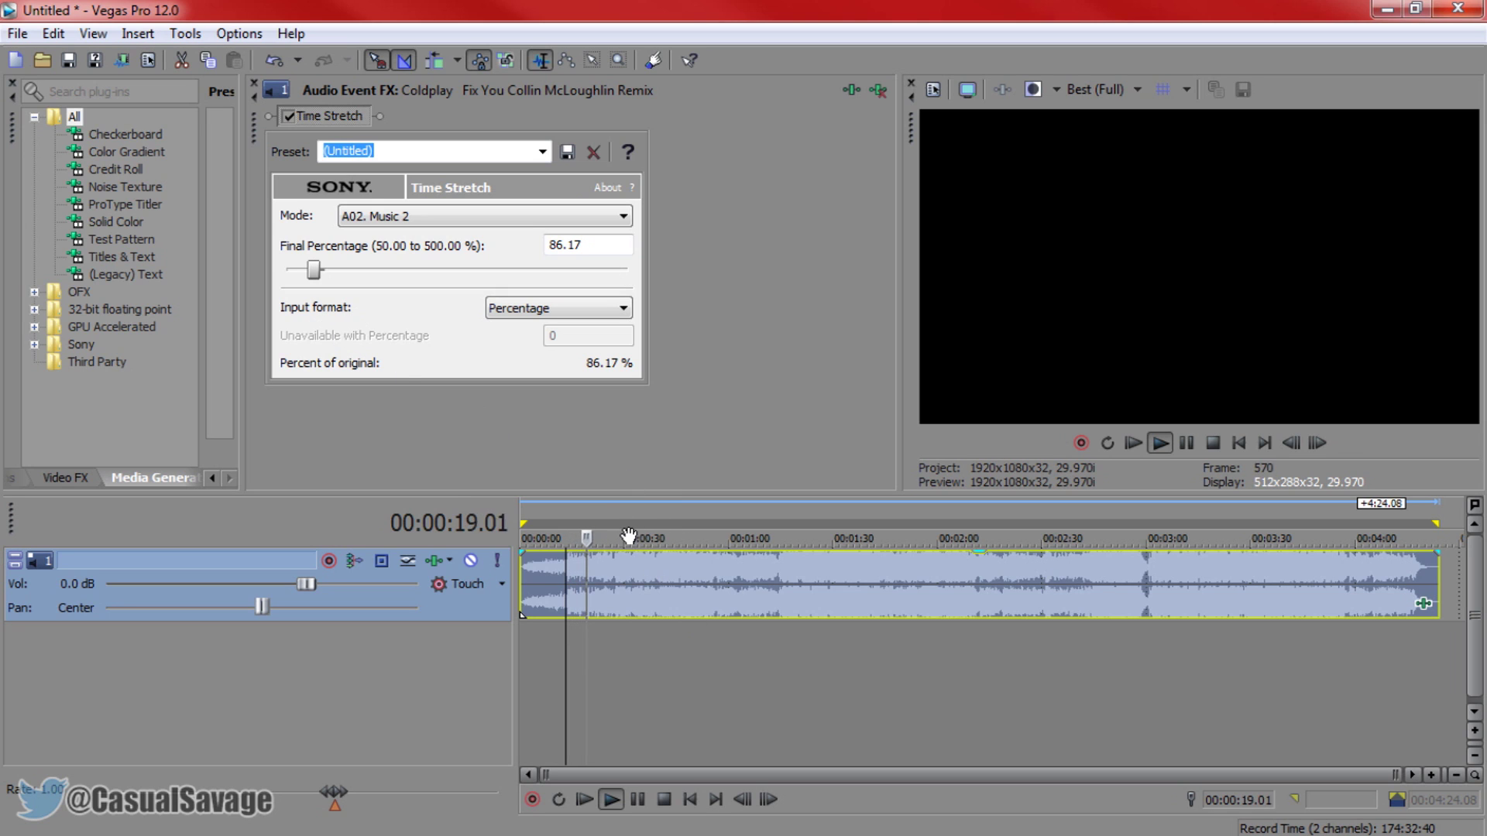
pyautogui.click(616, 511)
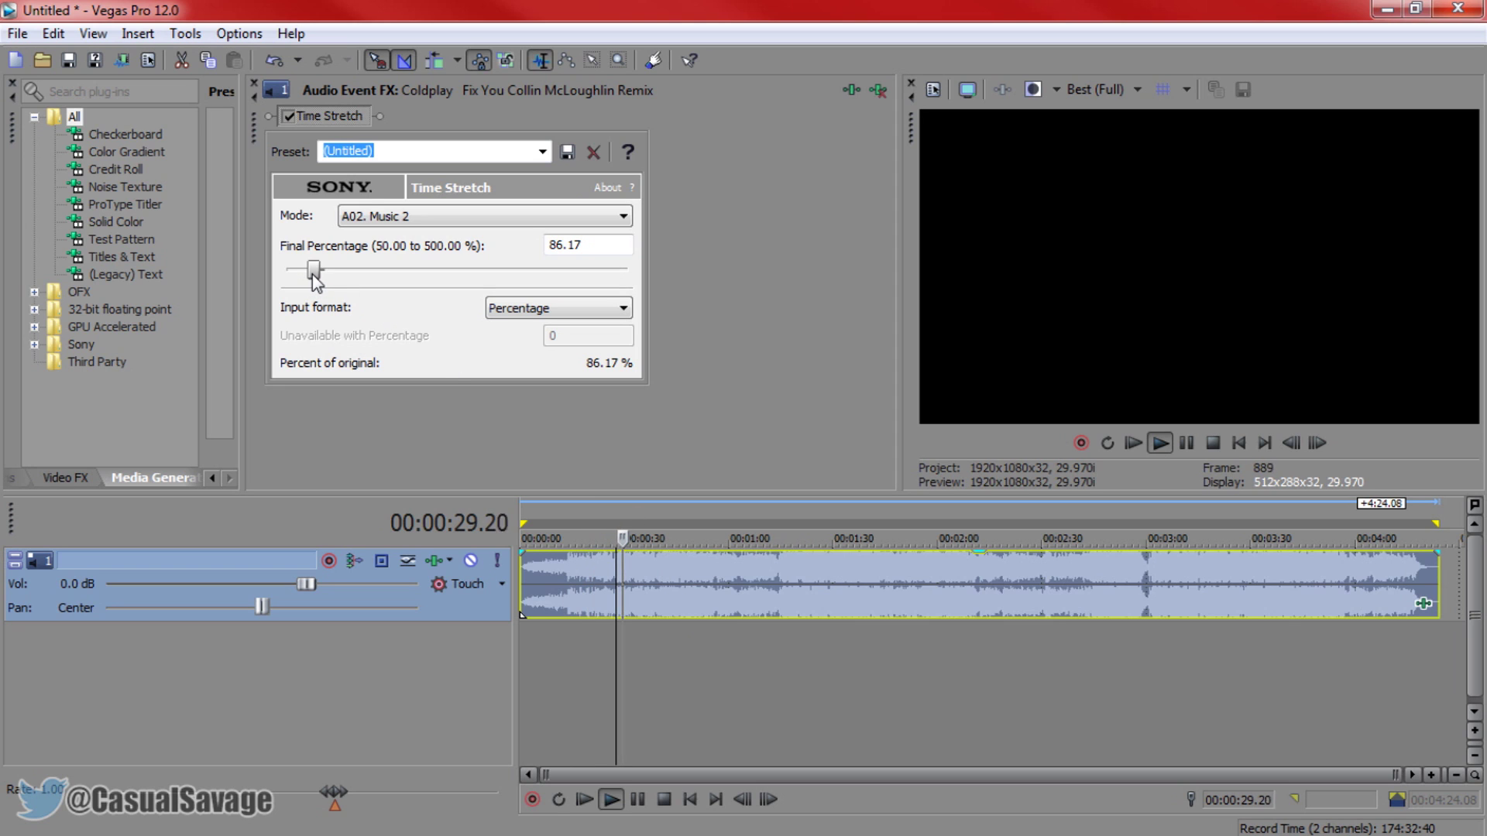
# Slow the song stepwise through 80.38, 77.49, 73.15 and 64.46 to 50.00 percent, then pause
pyautogui.moveTo(314, 272); pyautogui.dragTo(309, 272)
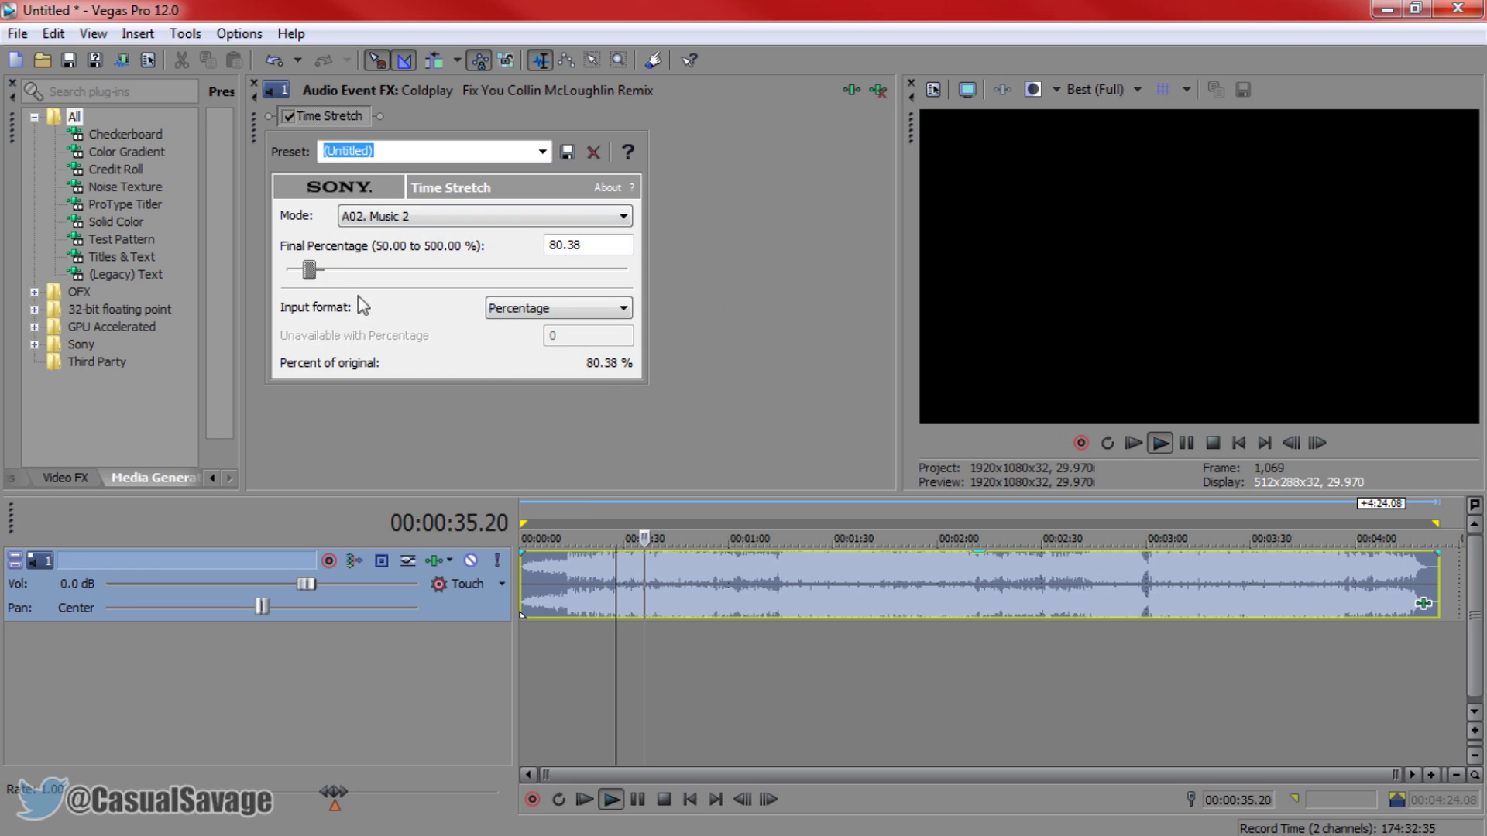
pyautogui.moveTo(313, 274); pyautogui.dragTo(306, 274)
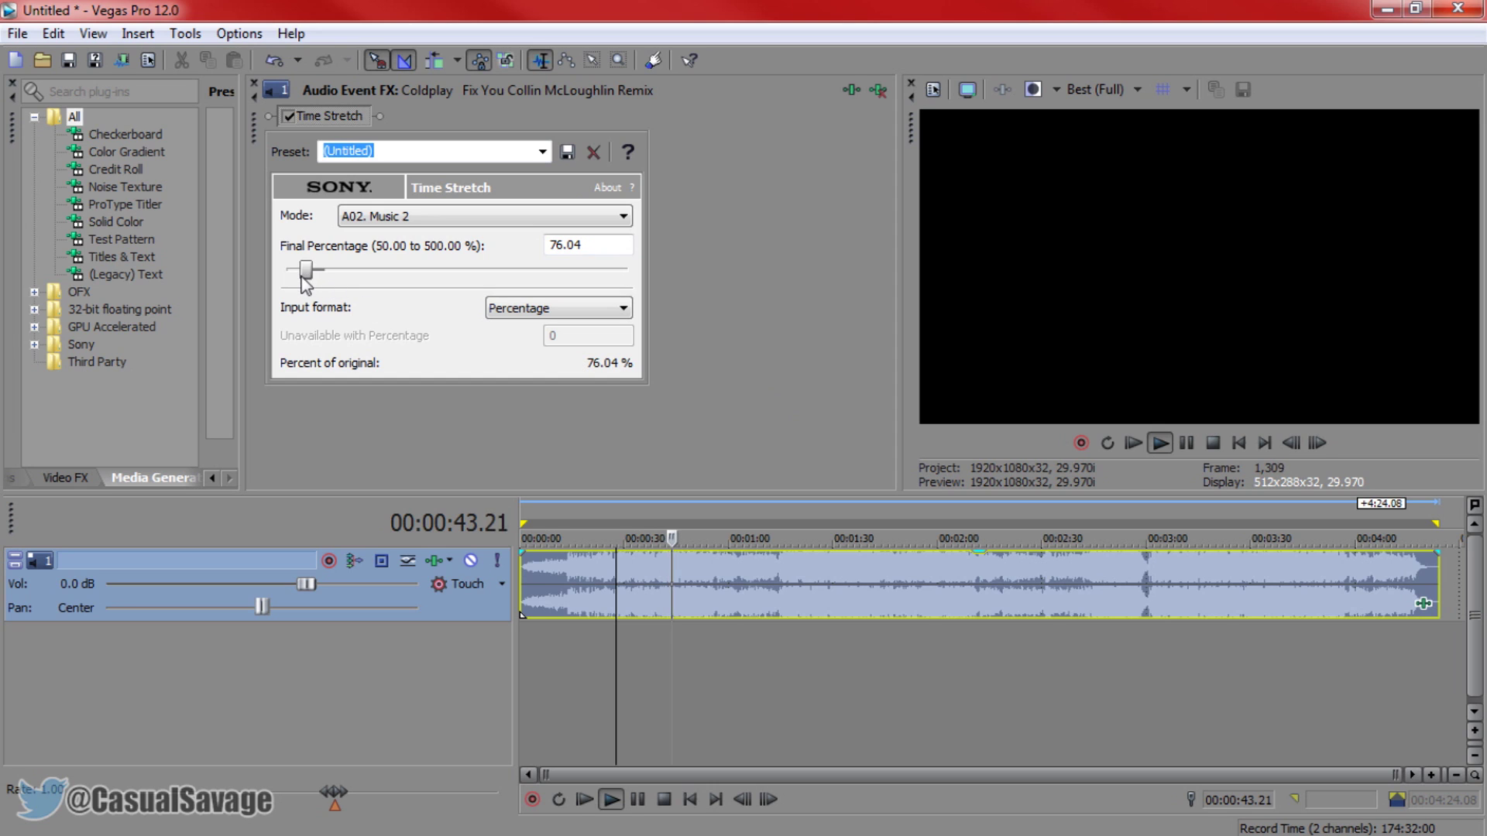
pyautogui.moveTo(303, 278); pyautogui.dragTo(302, 279)
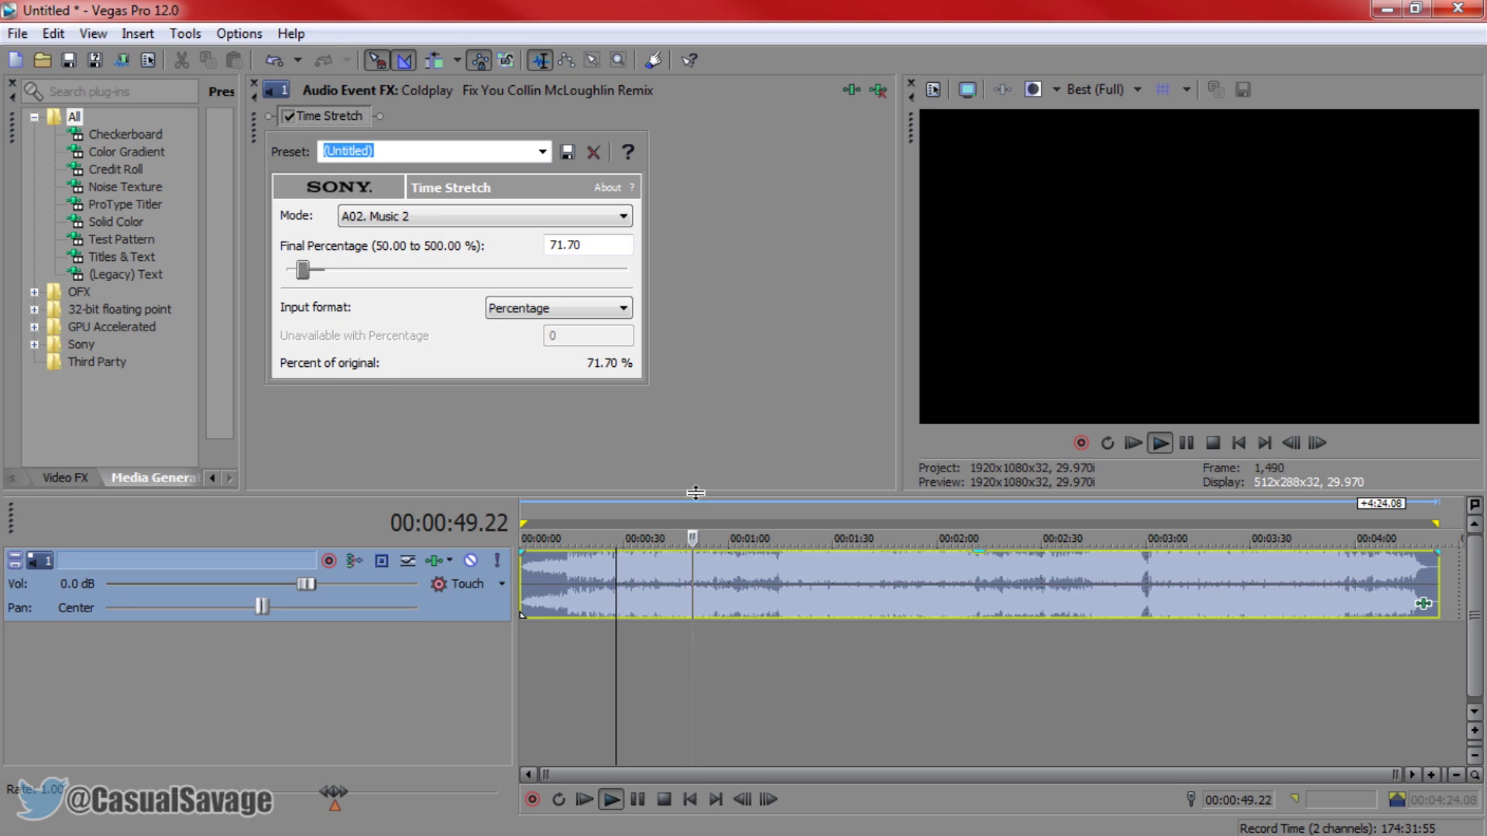
pyautogui.moveTo(300, 280); pyautogui.dragTo(296, 281)
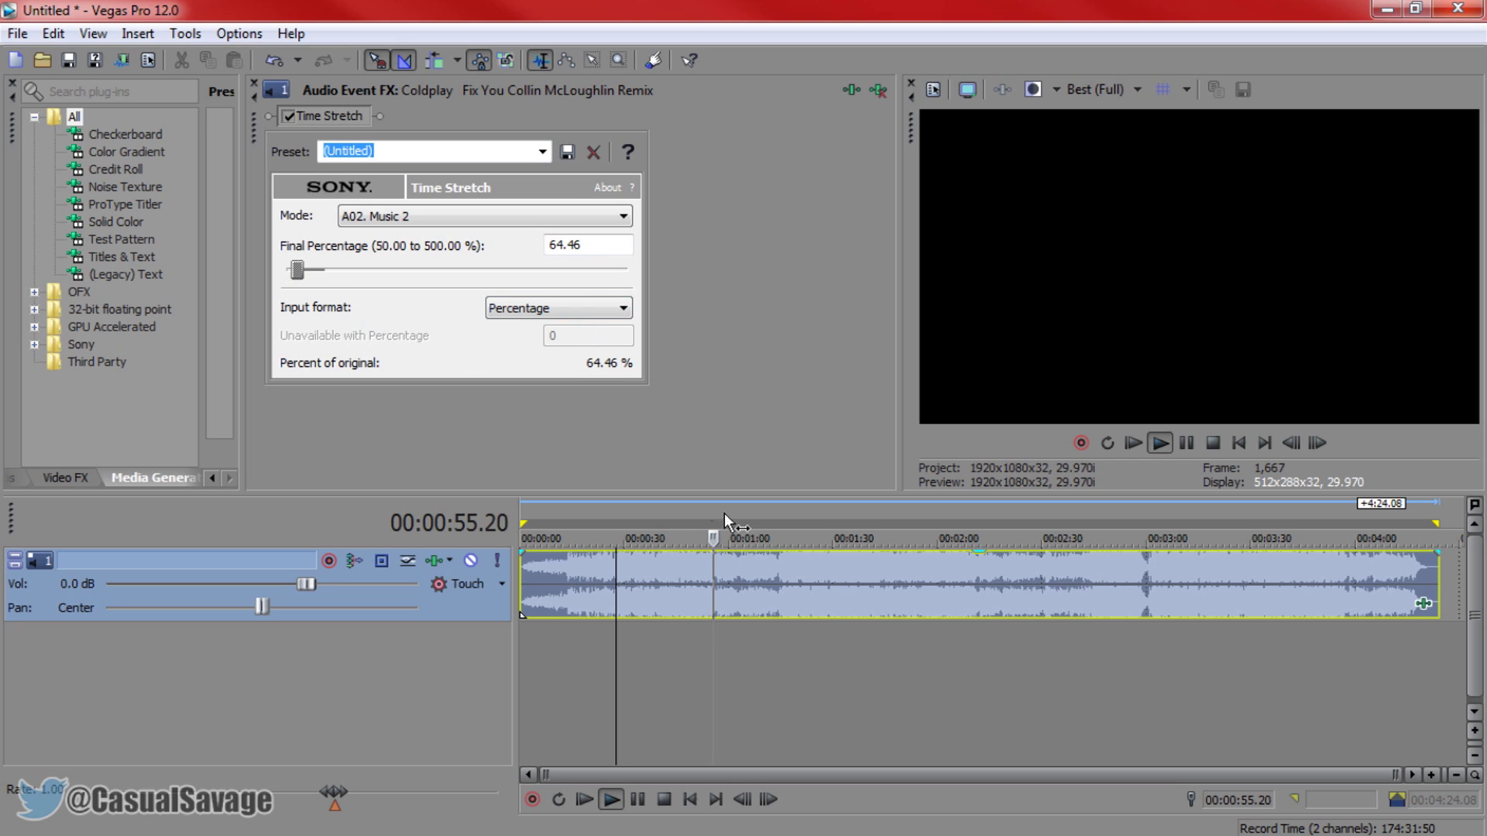
pyautogui.click(751, 506)
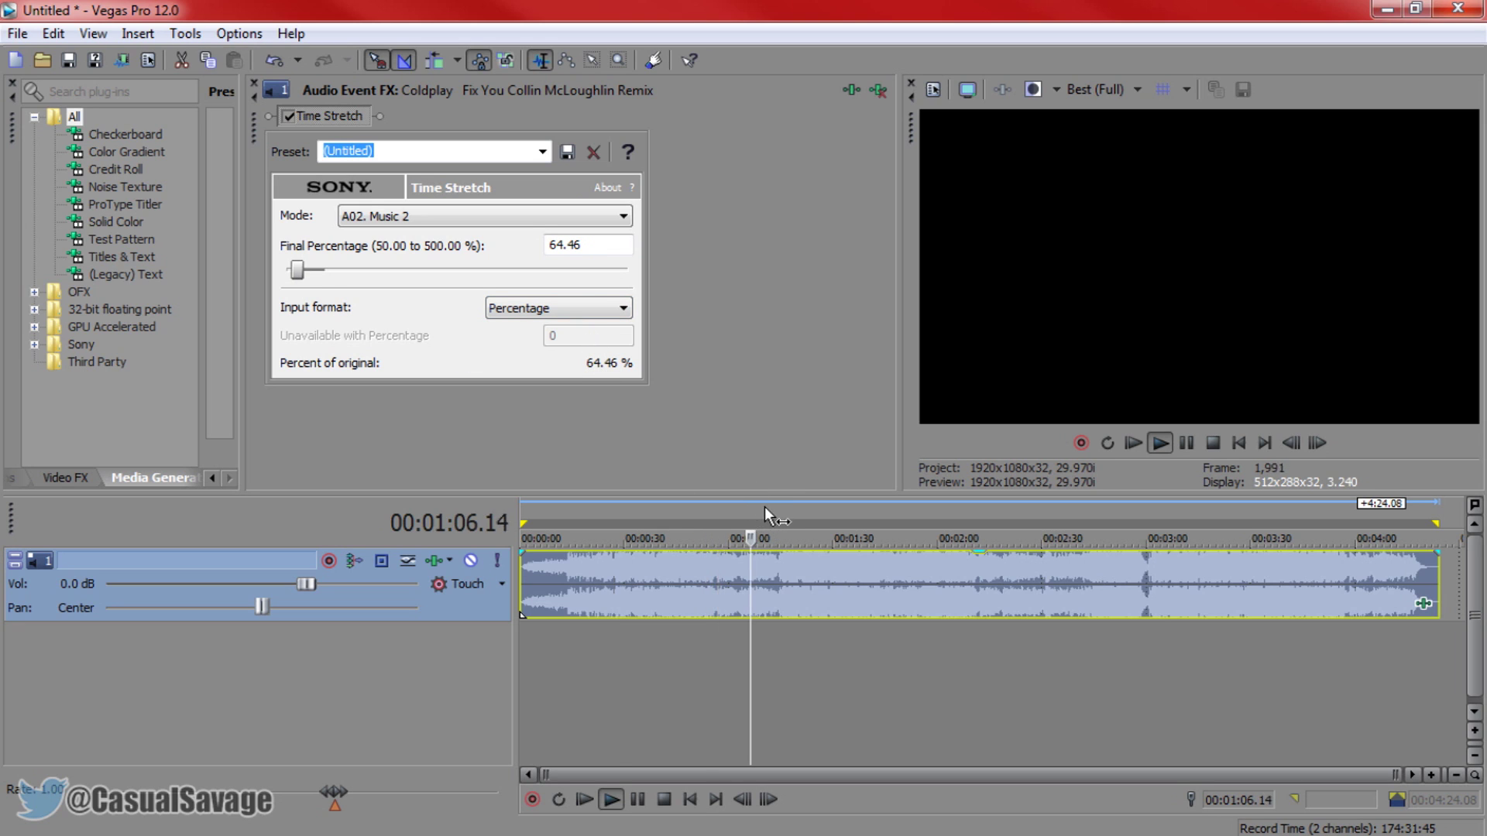
pyautogui.click(767, 506)
pyautogui.click(776, 507)
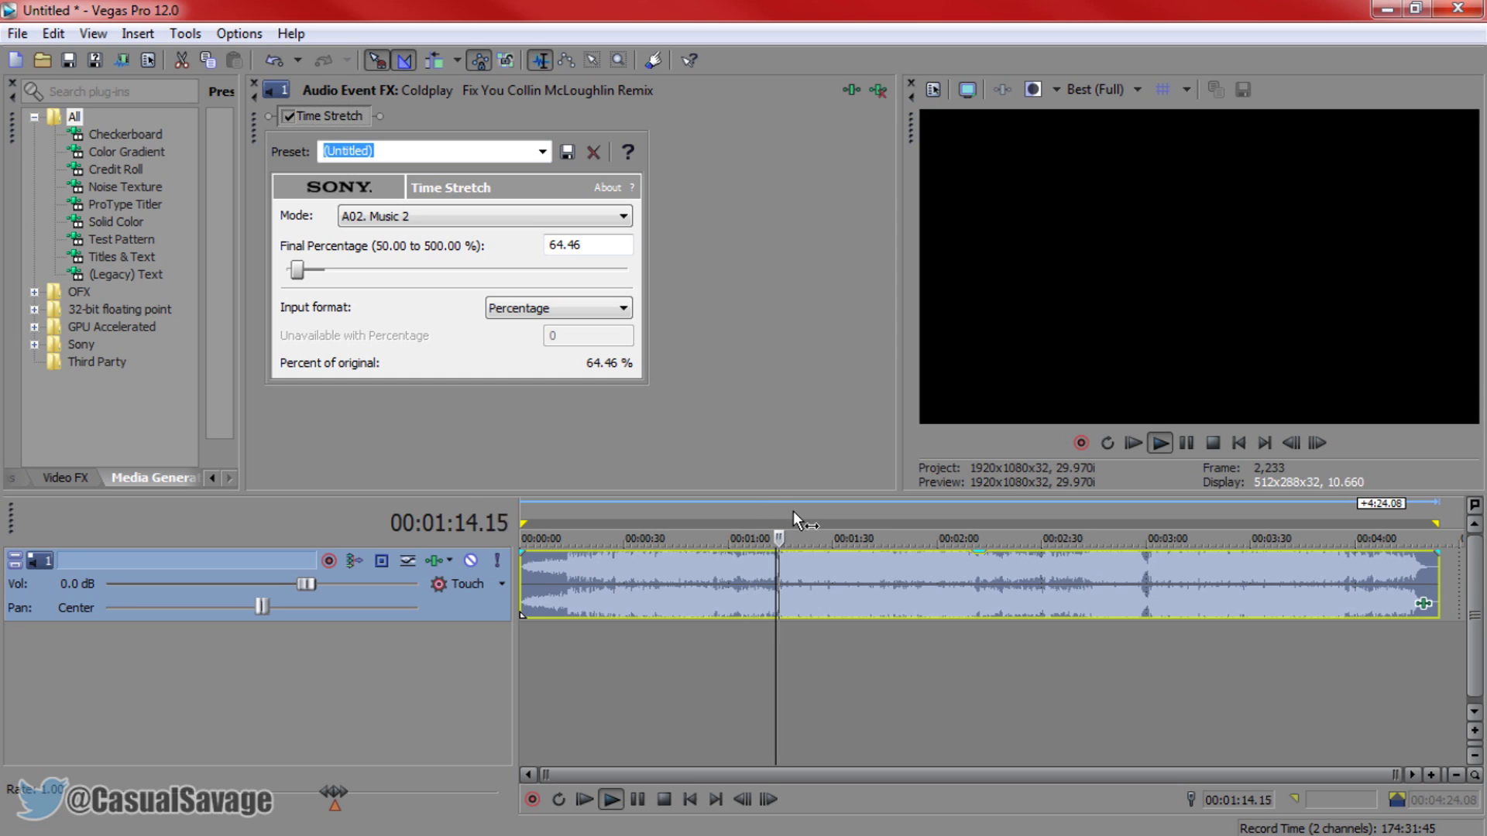
pyautogui.click(622, 502)
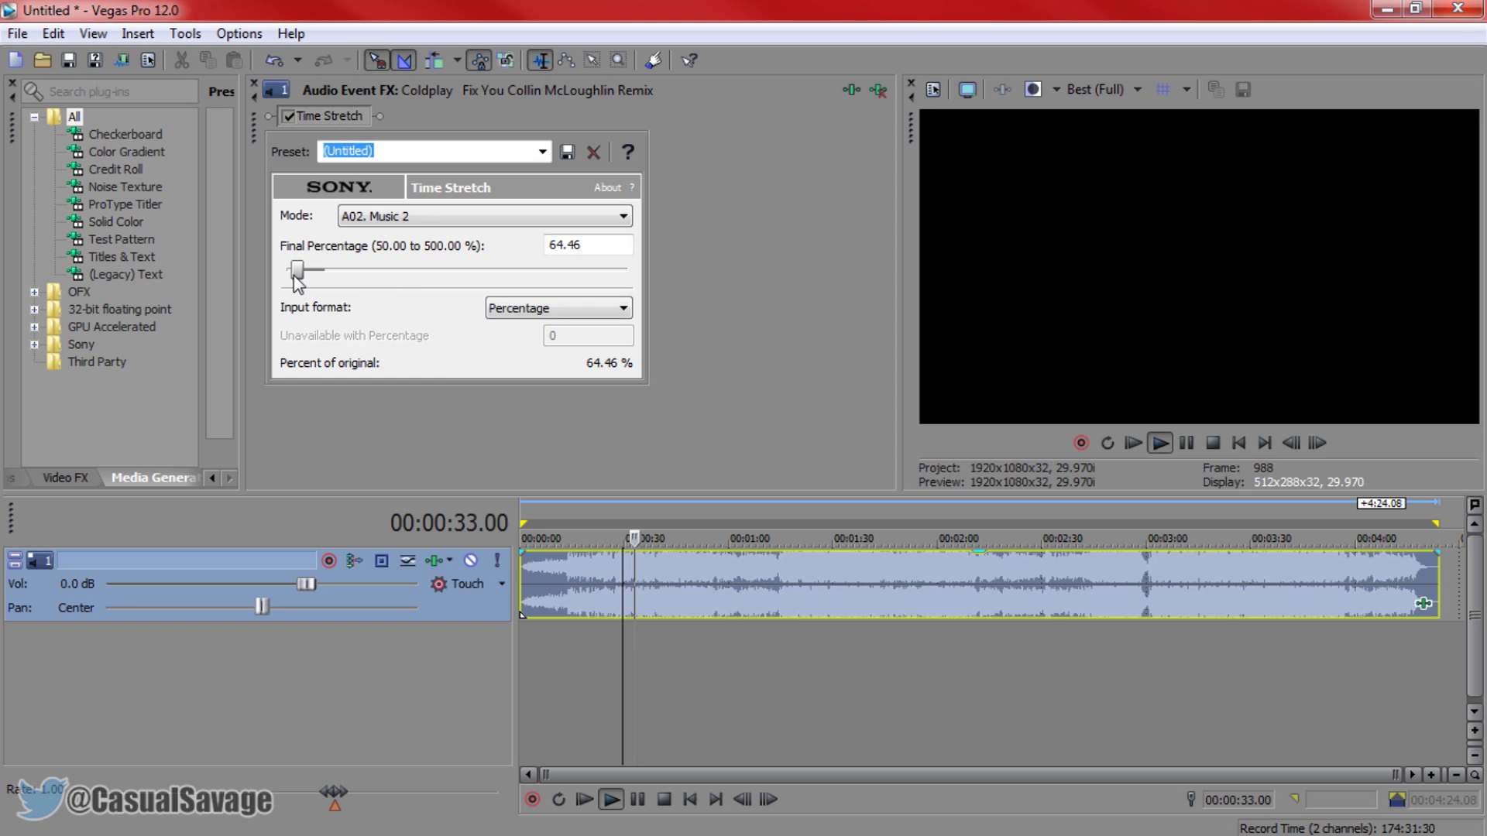
pyautogui.moveTo(296, 271); pyautogui.dragTo(272, 272)
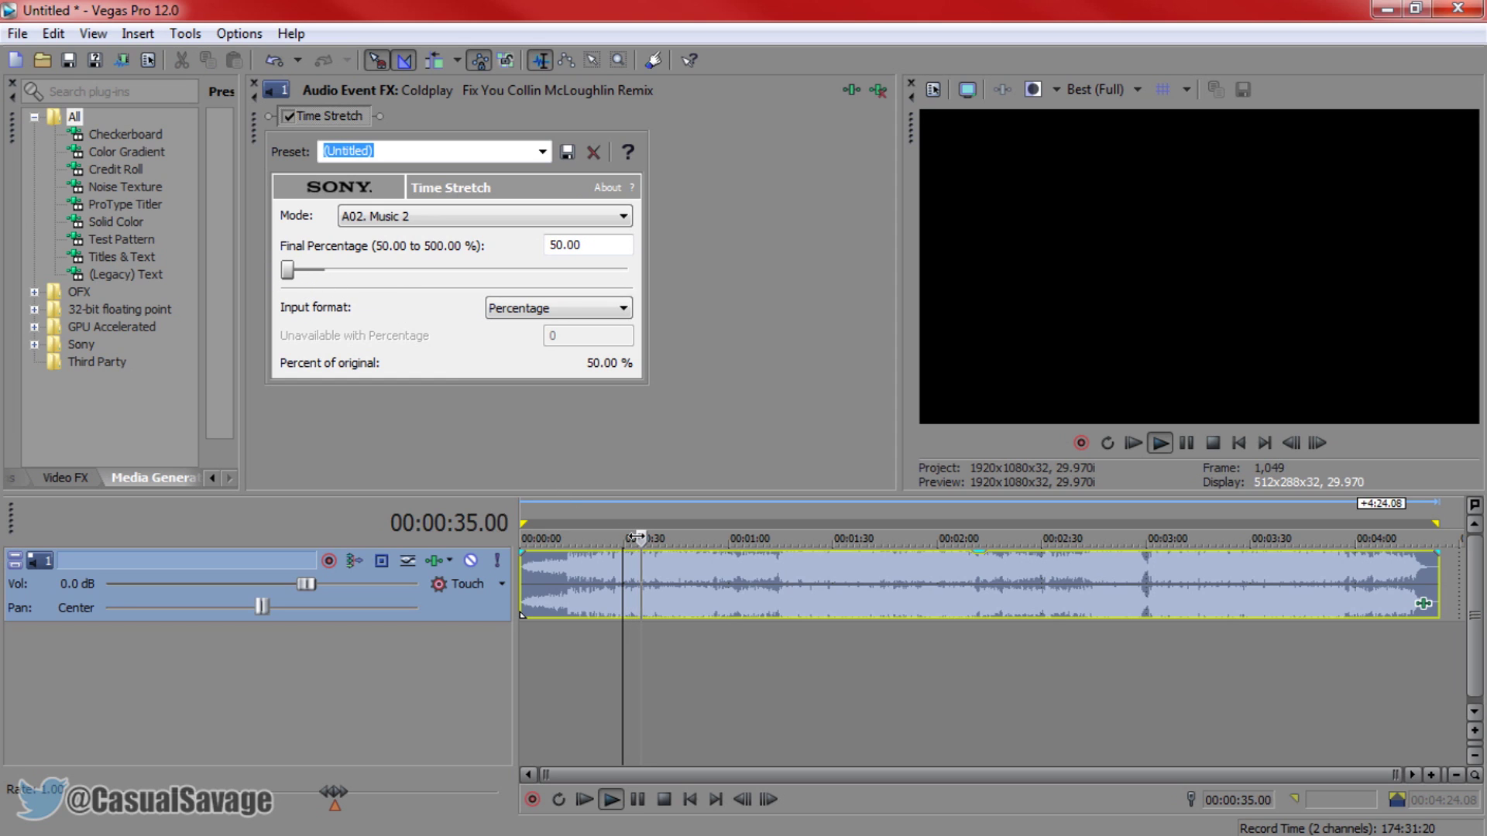
pyautogui.click(1186, 444)
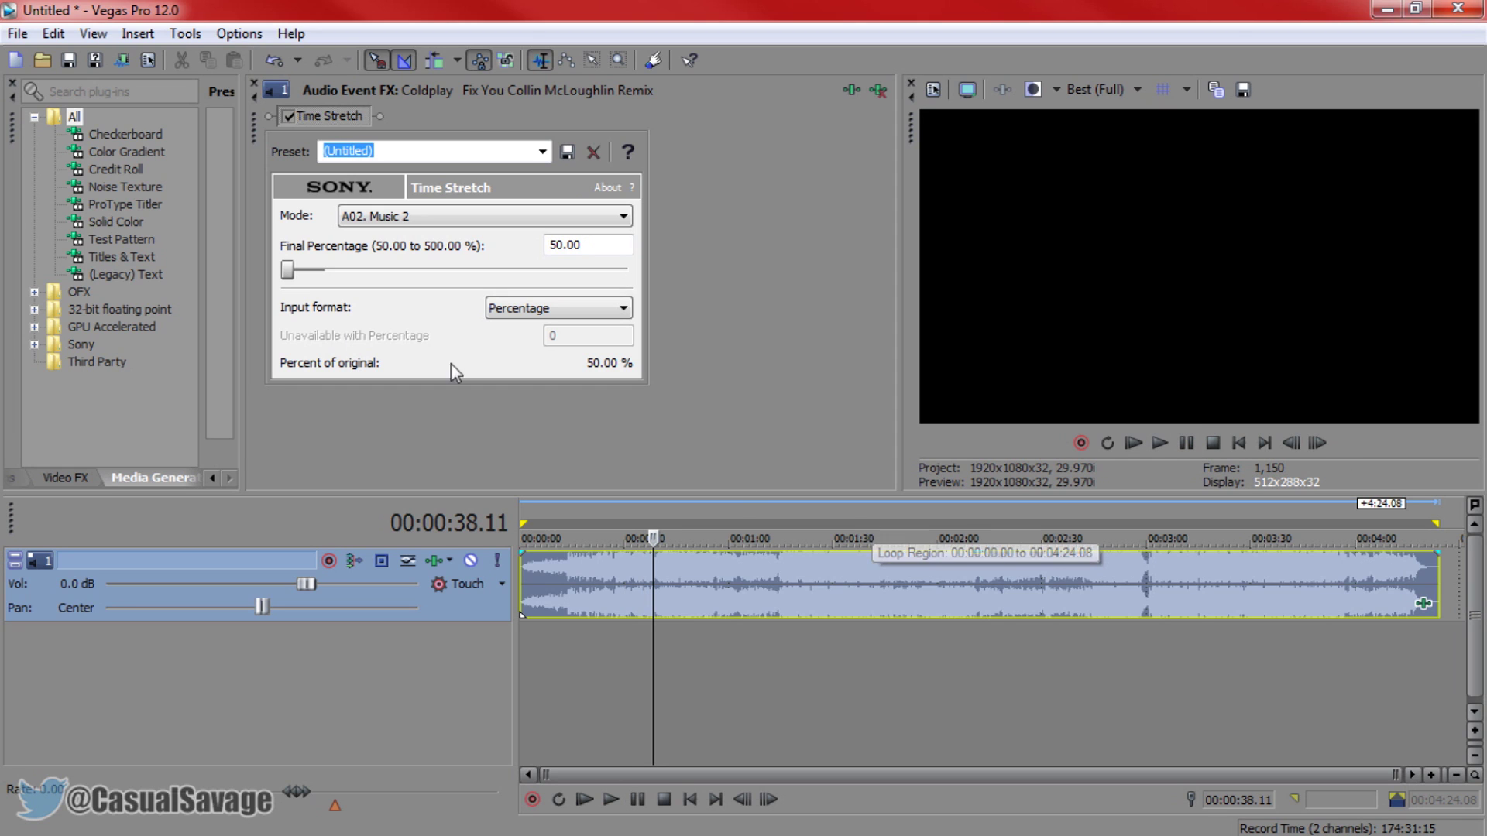
# Speed the song up through 110.77, 115.11 and 117.11 to 123.11 percent while replaying from 0:27
pyautogui.moveTo(287, 271); pyautogui.dragTo(332, 275)
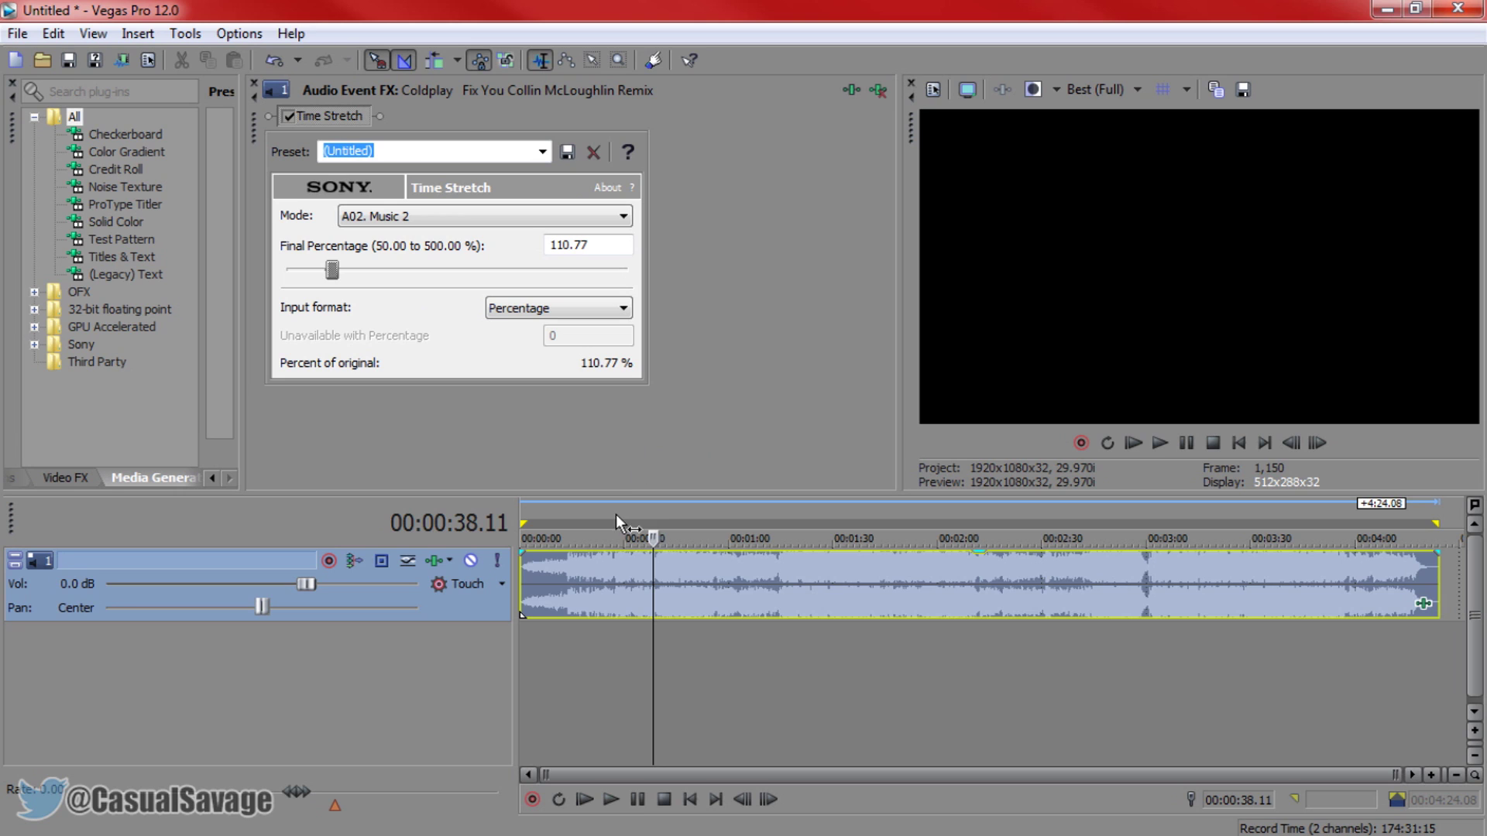
pyautogui.click(616, 514)
pyautogui.press('space')
pyautogui.moveTo(332, 273); pyautogui.dragTo(335, 272)
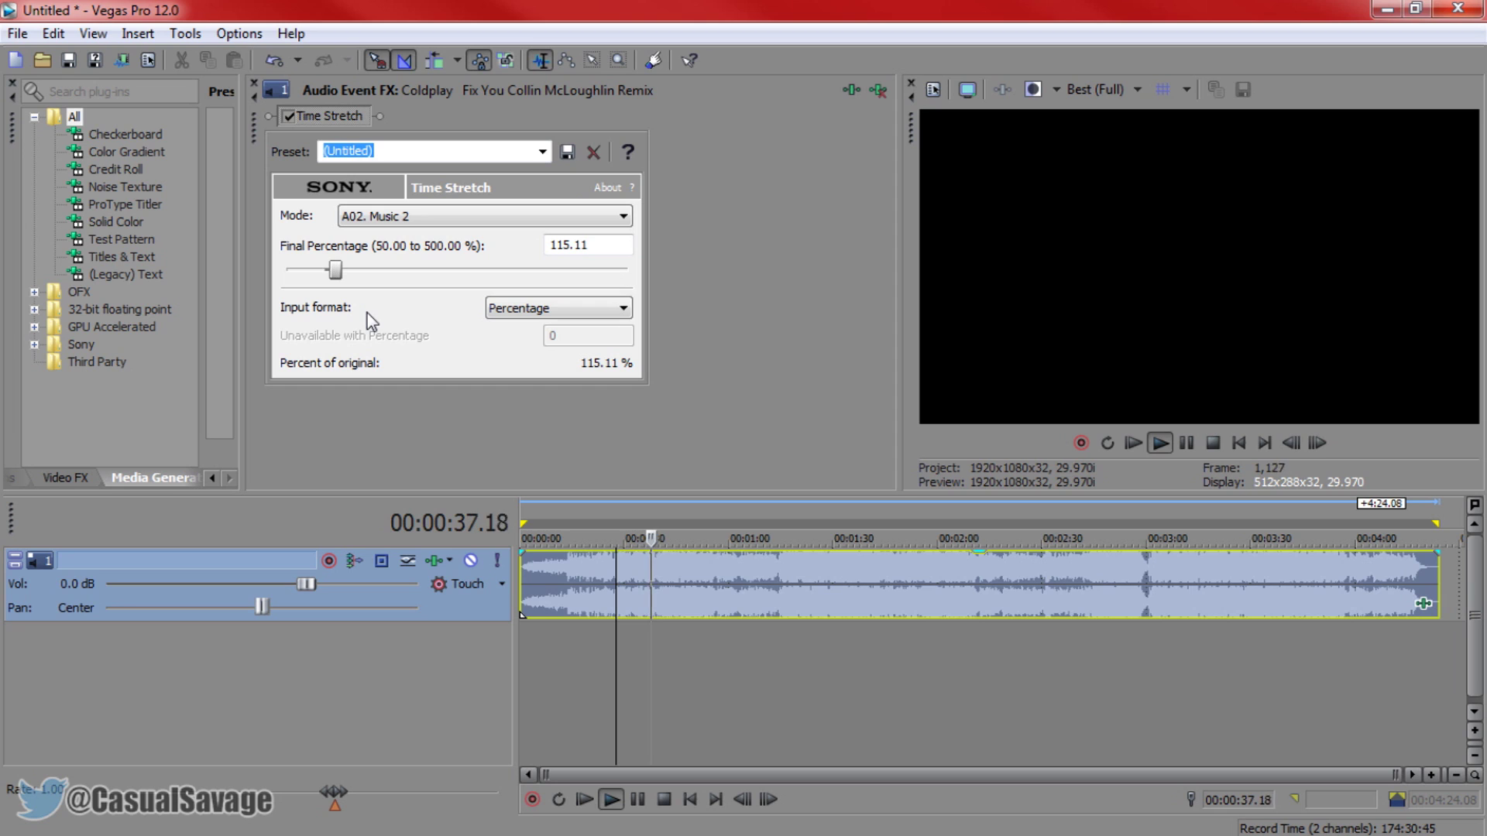
pyautogui.click(339, 271)
pyautogui.moveTo(338, 274); pyautogui.dragTo(342, 275)
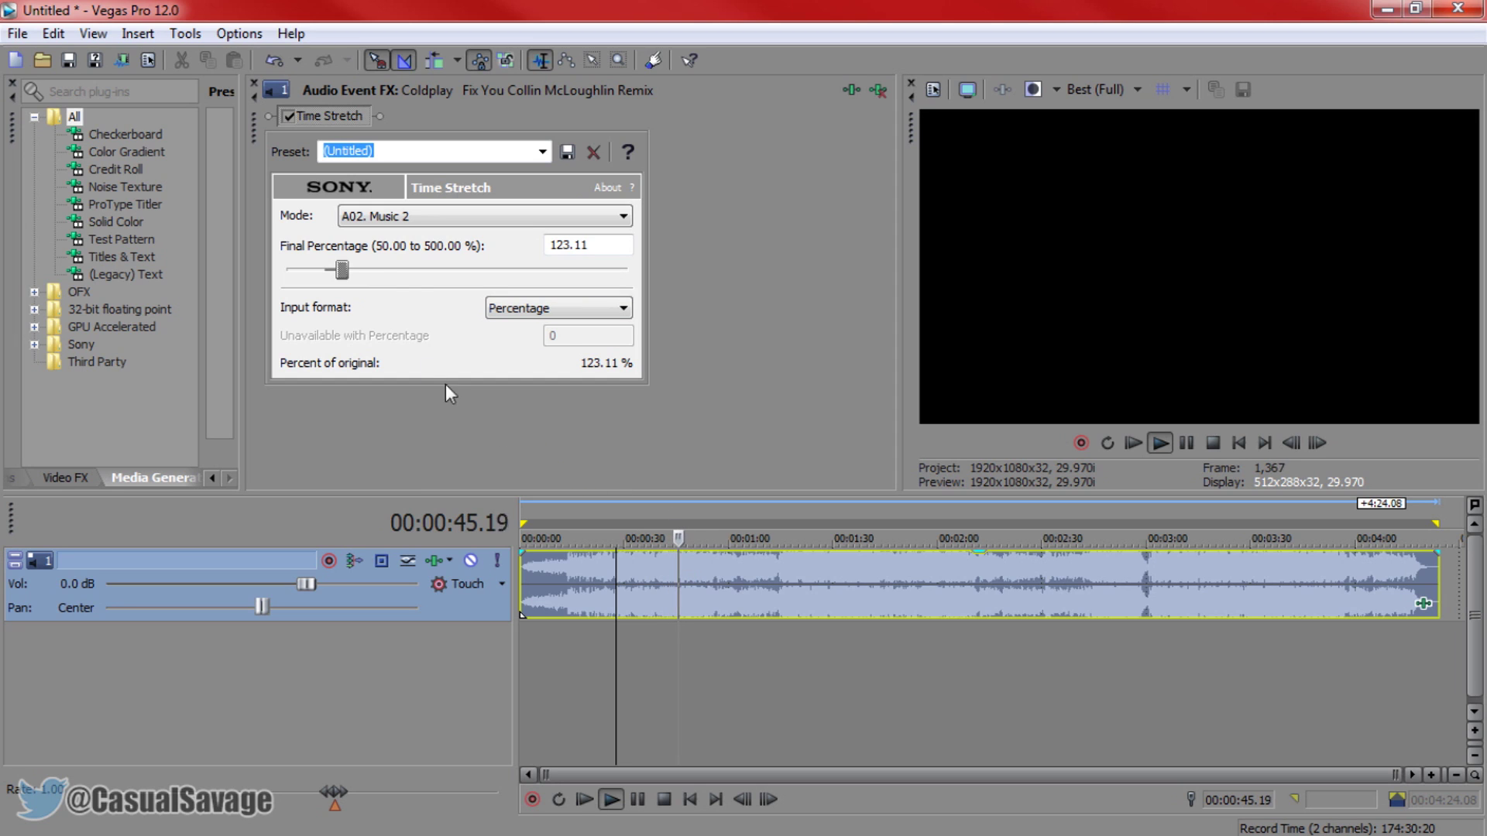
pyautogui.click(443, 215)
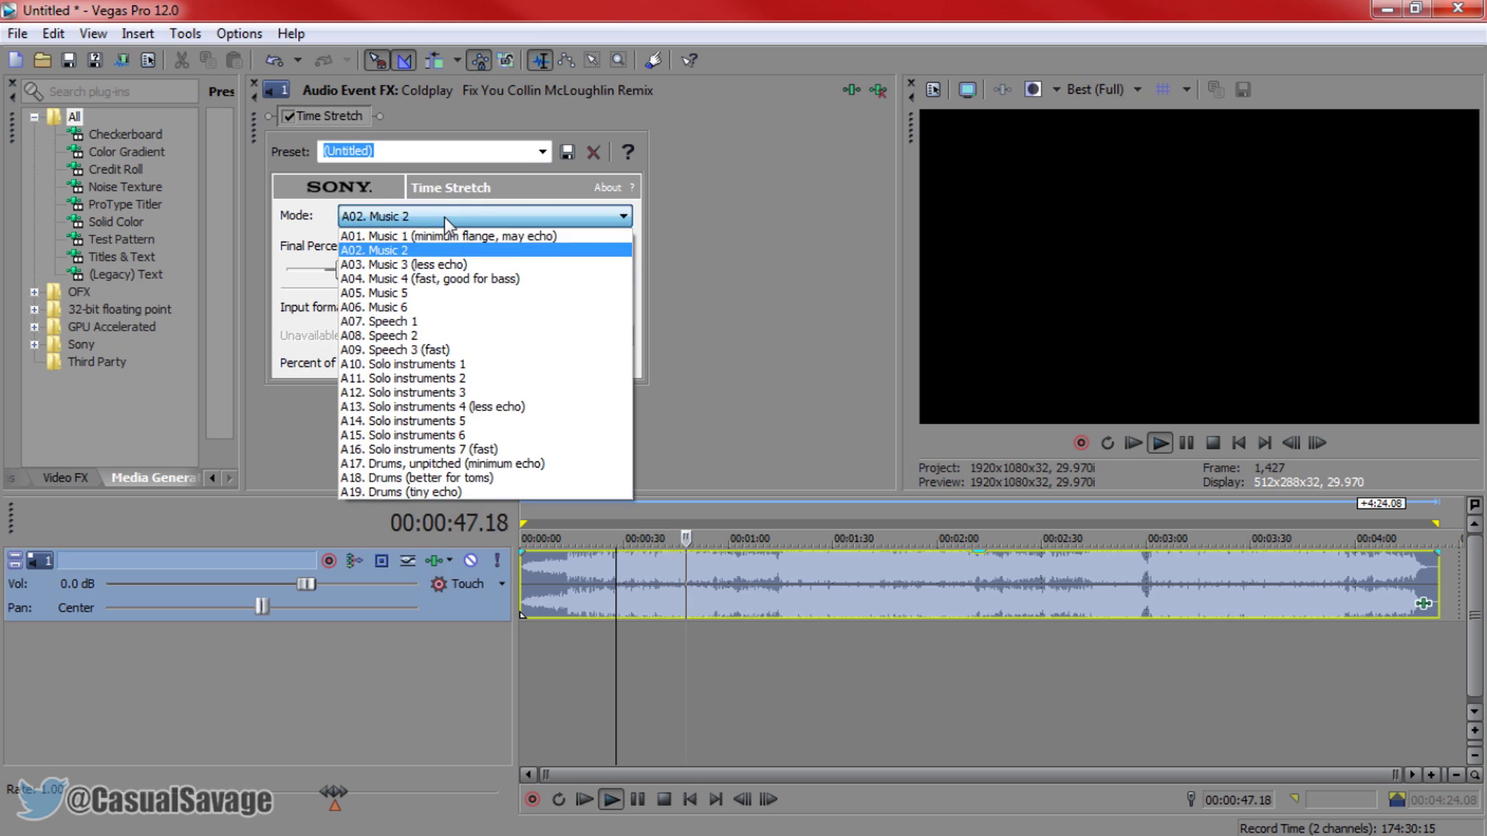
pyautogui.click(465, 279)
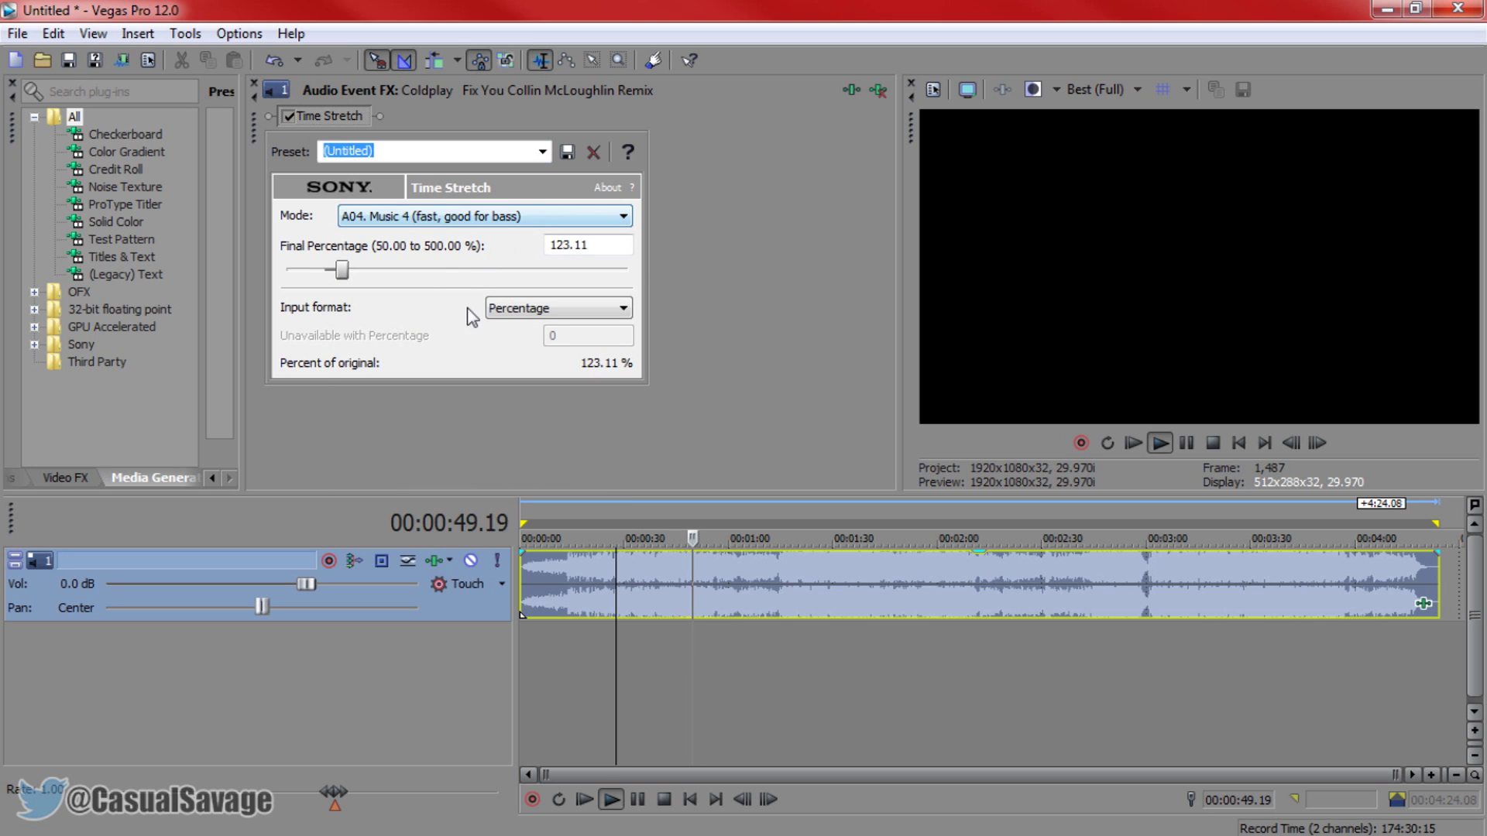
pyautogui.click(463, 220)
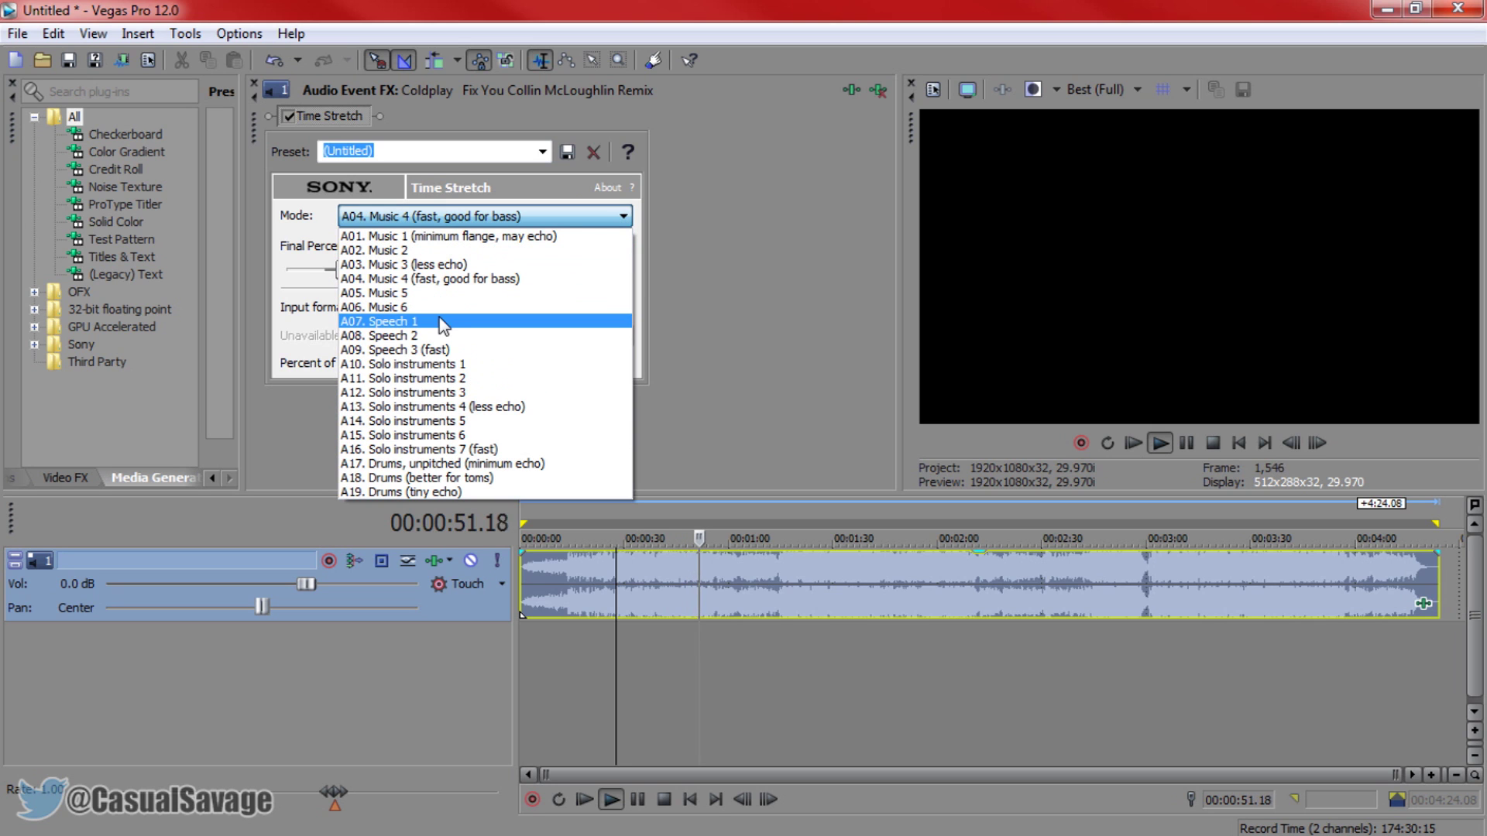
pyautogui.click(436, 324)
pyautogui.click(458, 219)
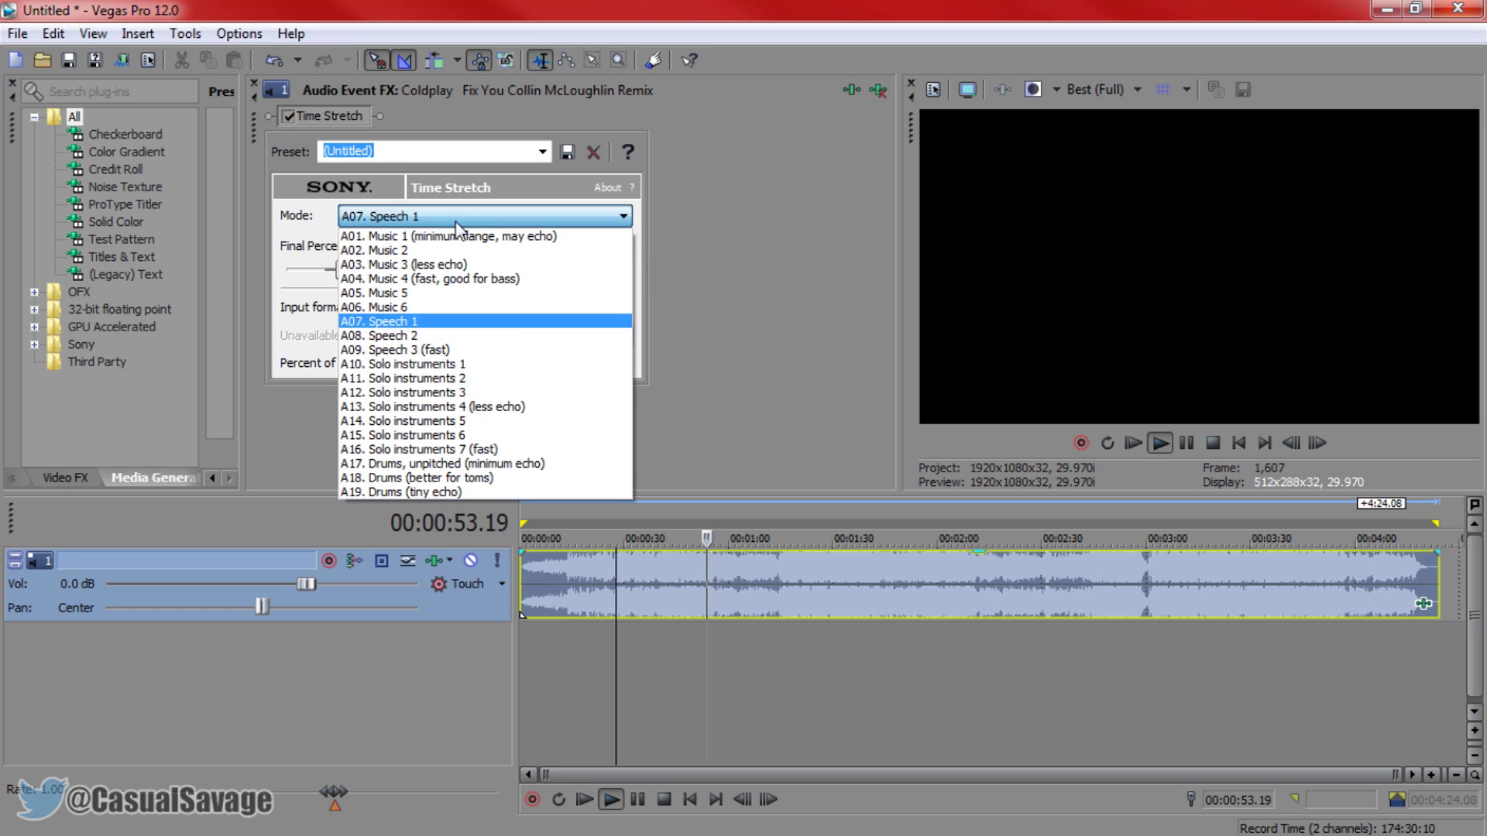
pyautogui.click(511, 454)
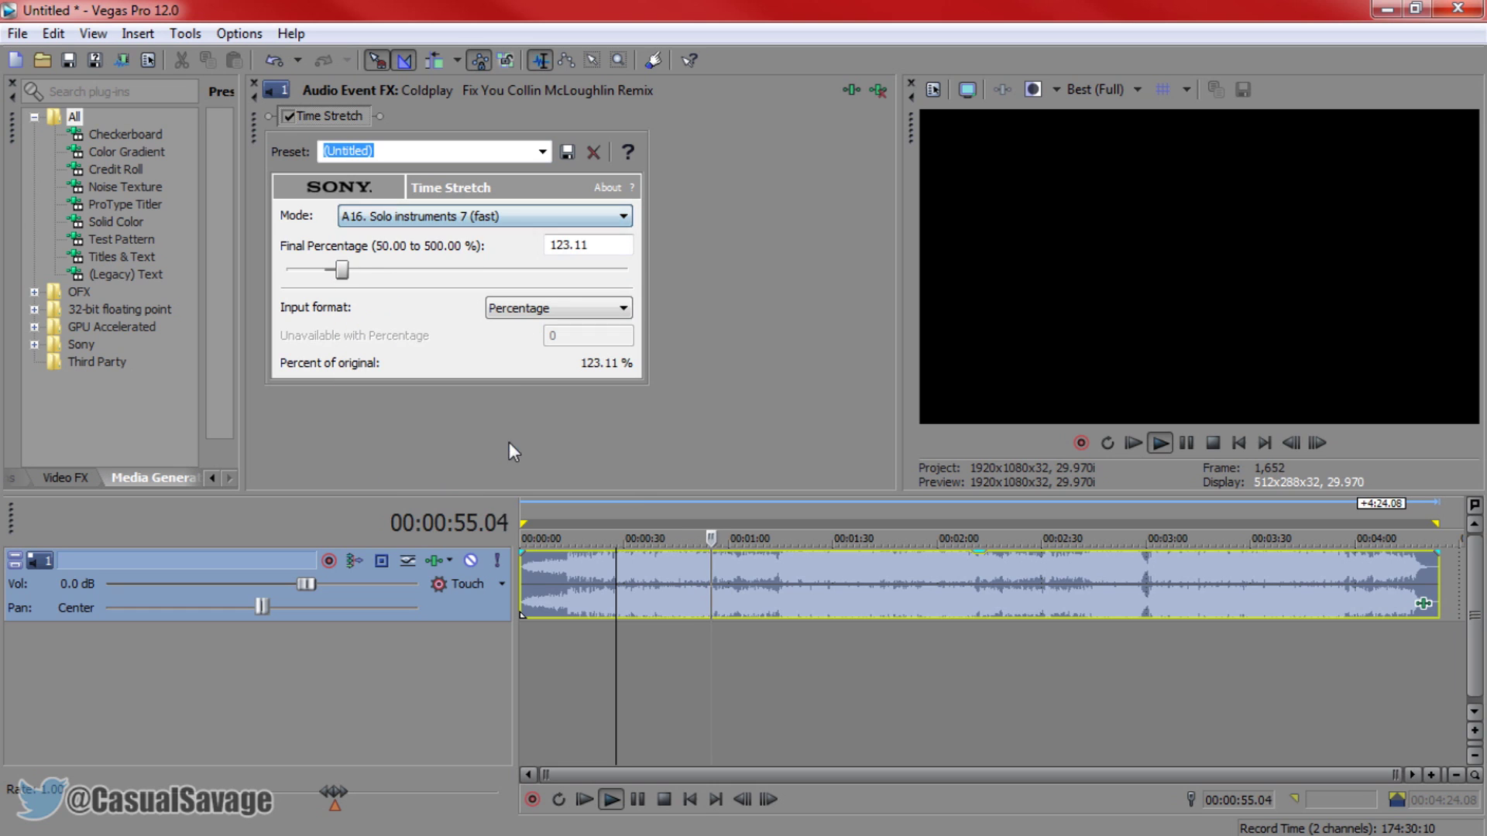
pyautogui.click(473, 220)
pyautogui.click(472, 392)
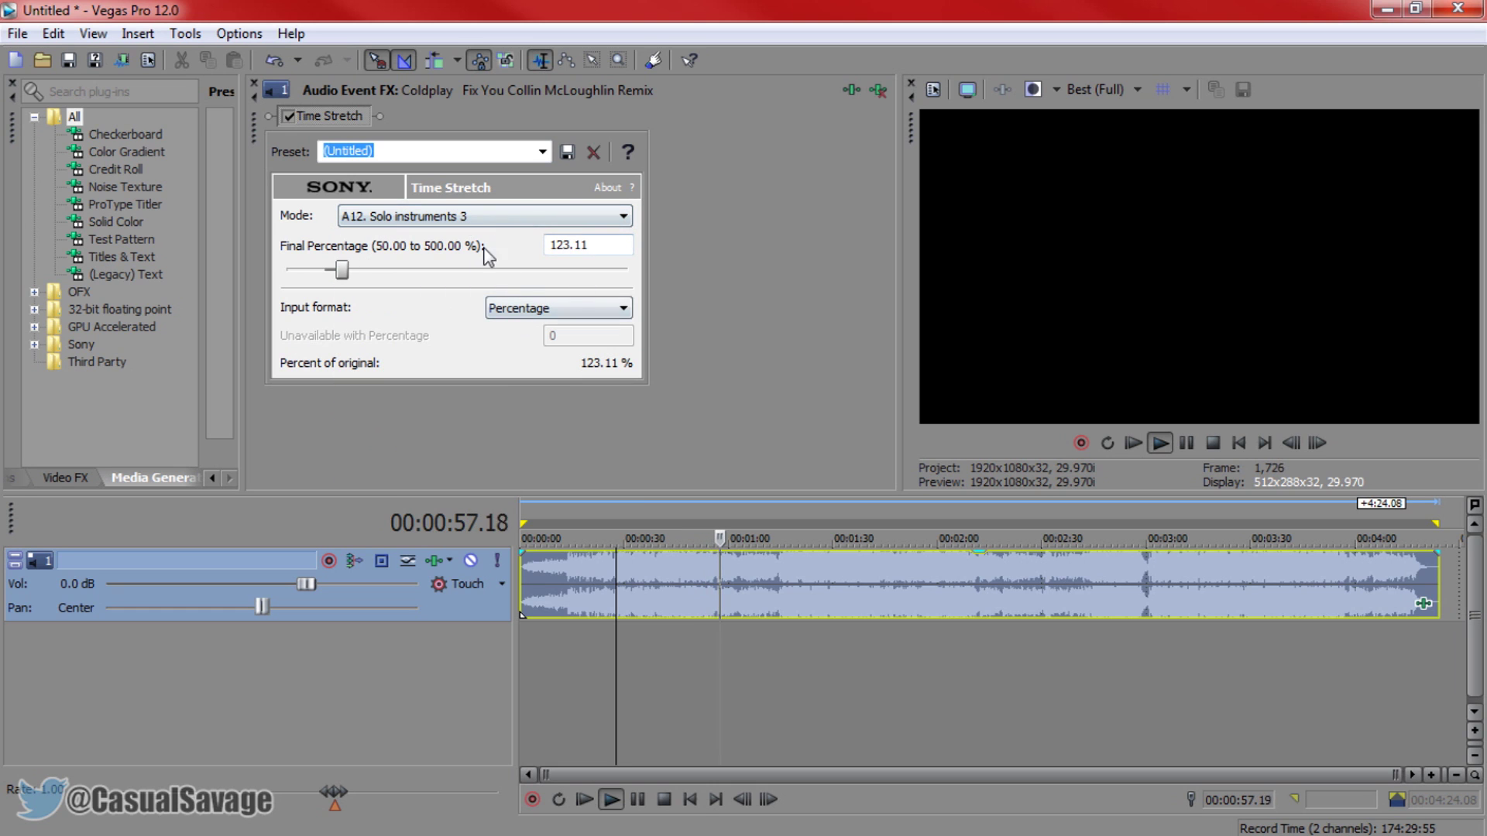
pyautogui.click(509, 222)
pyautogui.click(496, 365)
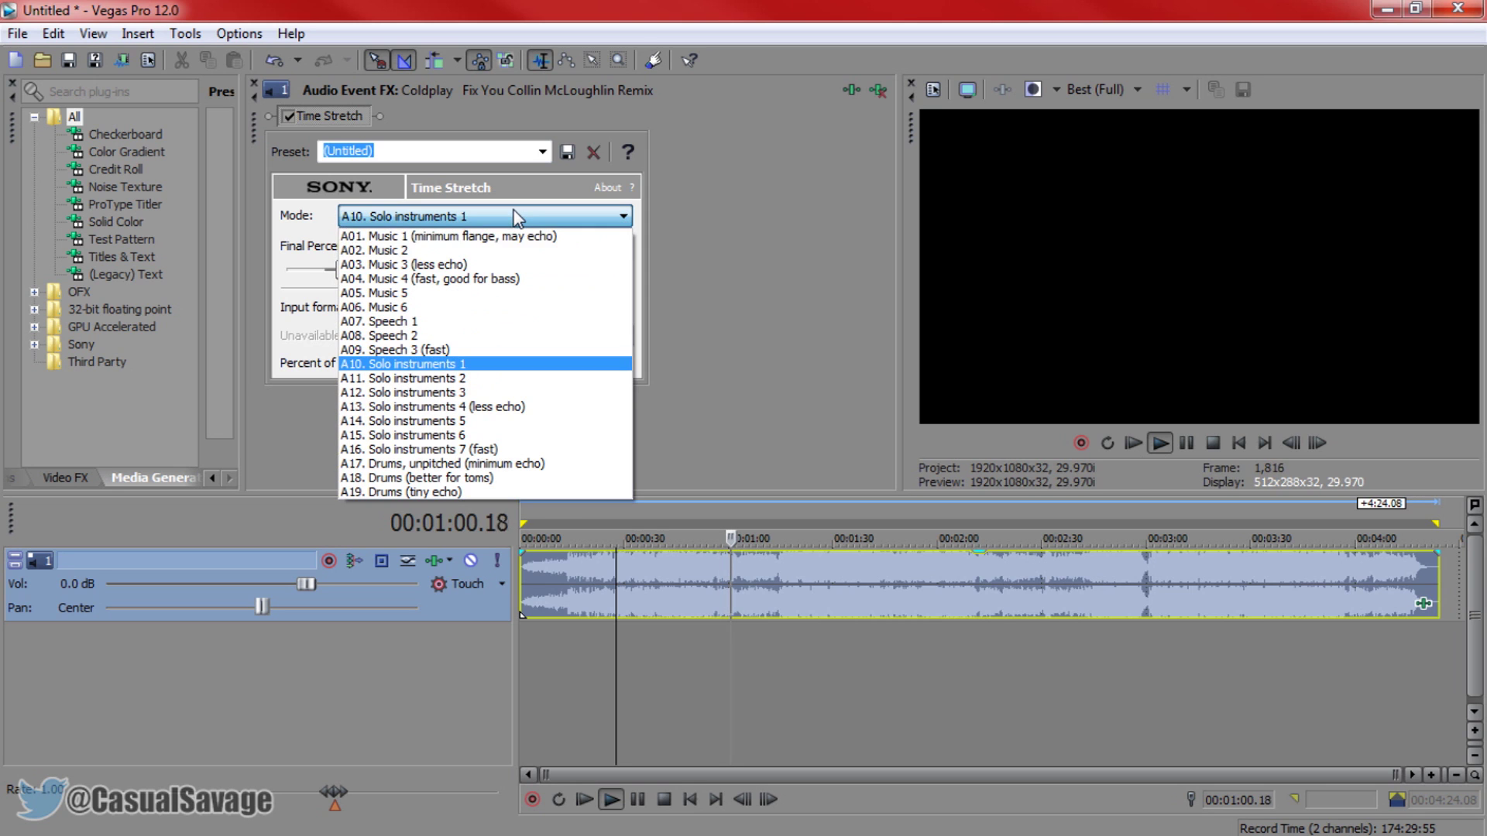
pyautogui.click(502, 250)
pyautogui.press('Down')
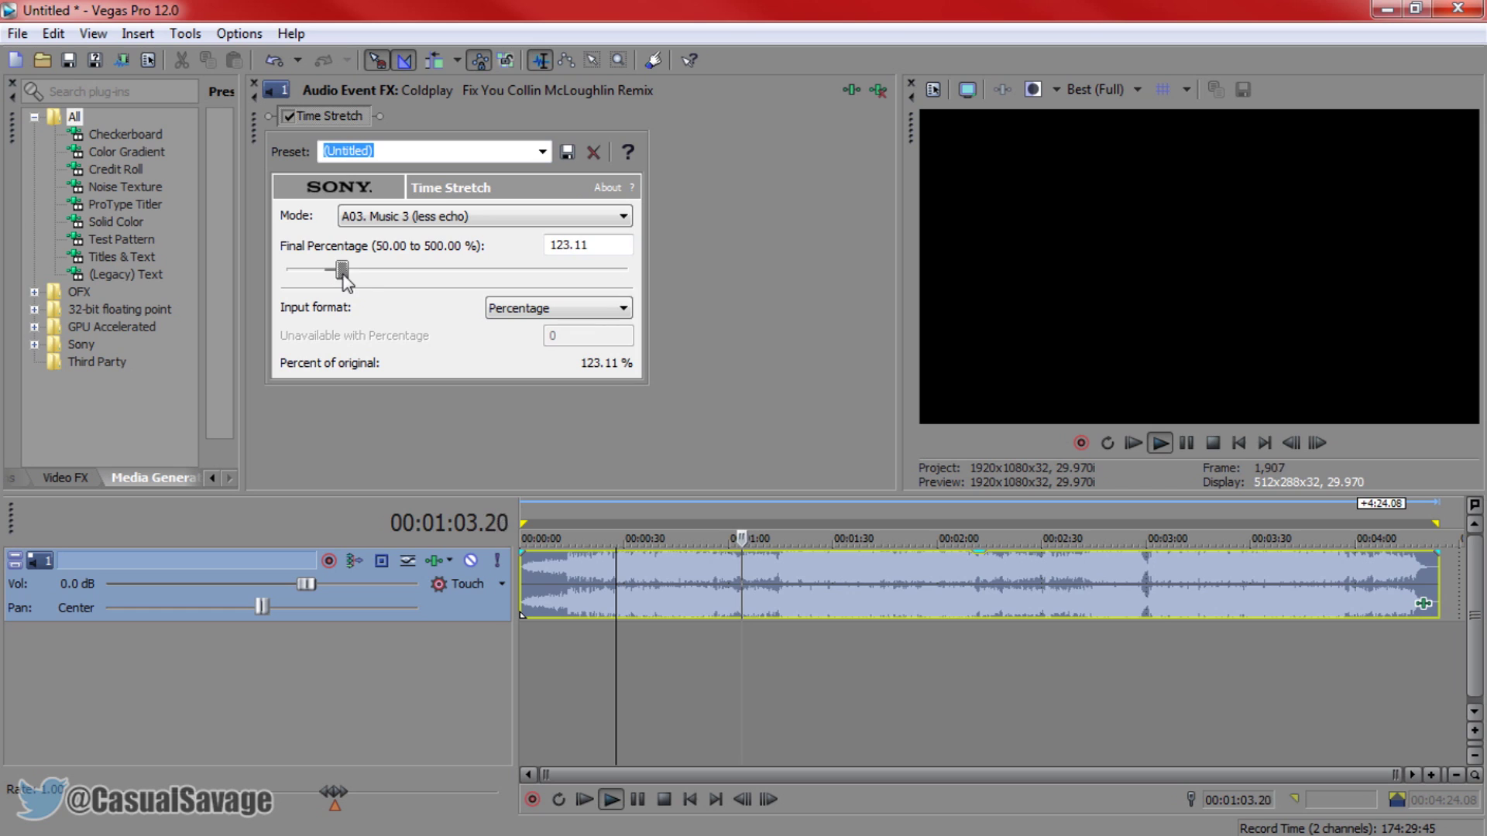
pyautogui.click(495, 217)
pyautogui.click(442, 250)
pyautogui.moveTo(346, 271); pyautogui.dragTo(339, 276)
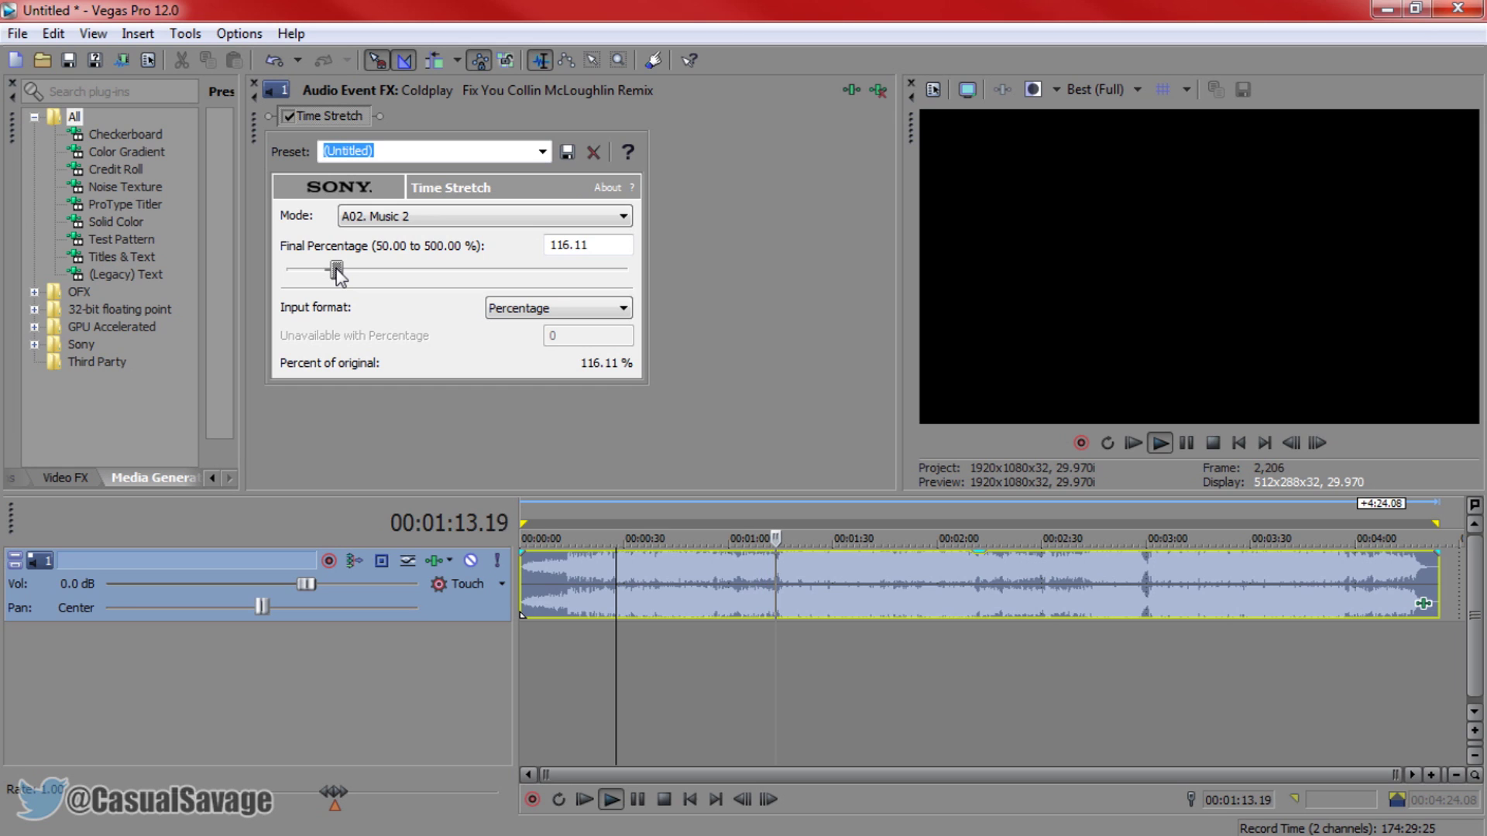
# Preview the 116.11 percent stretched song at about 1:15, 1:20 and 0:28
pyautogui.click(783, 578)
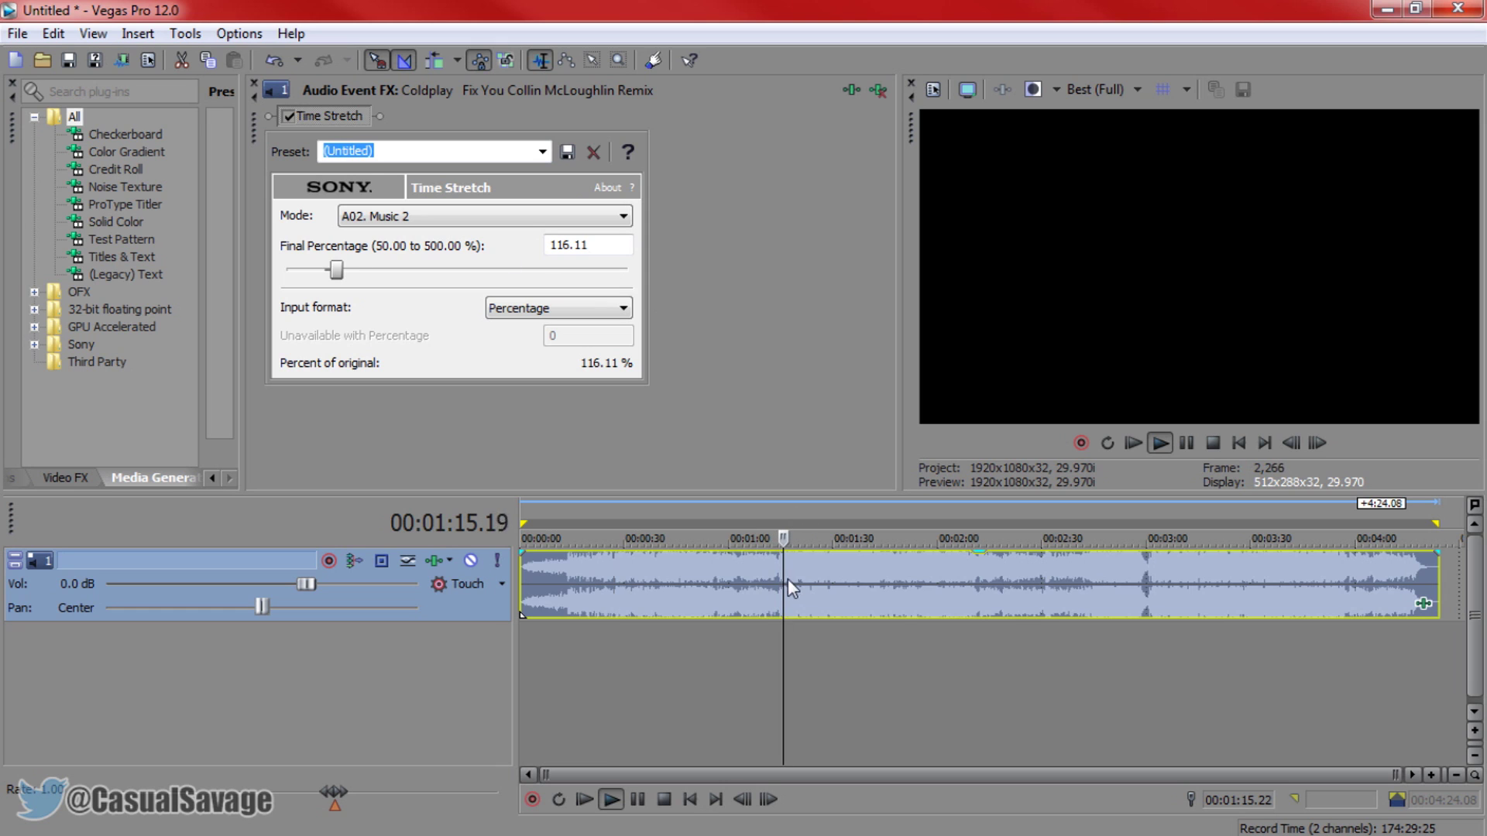
pyautogui.scroll(2, 808, 575)
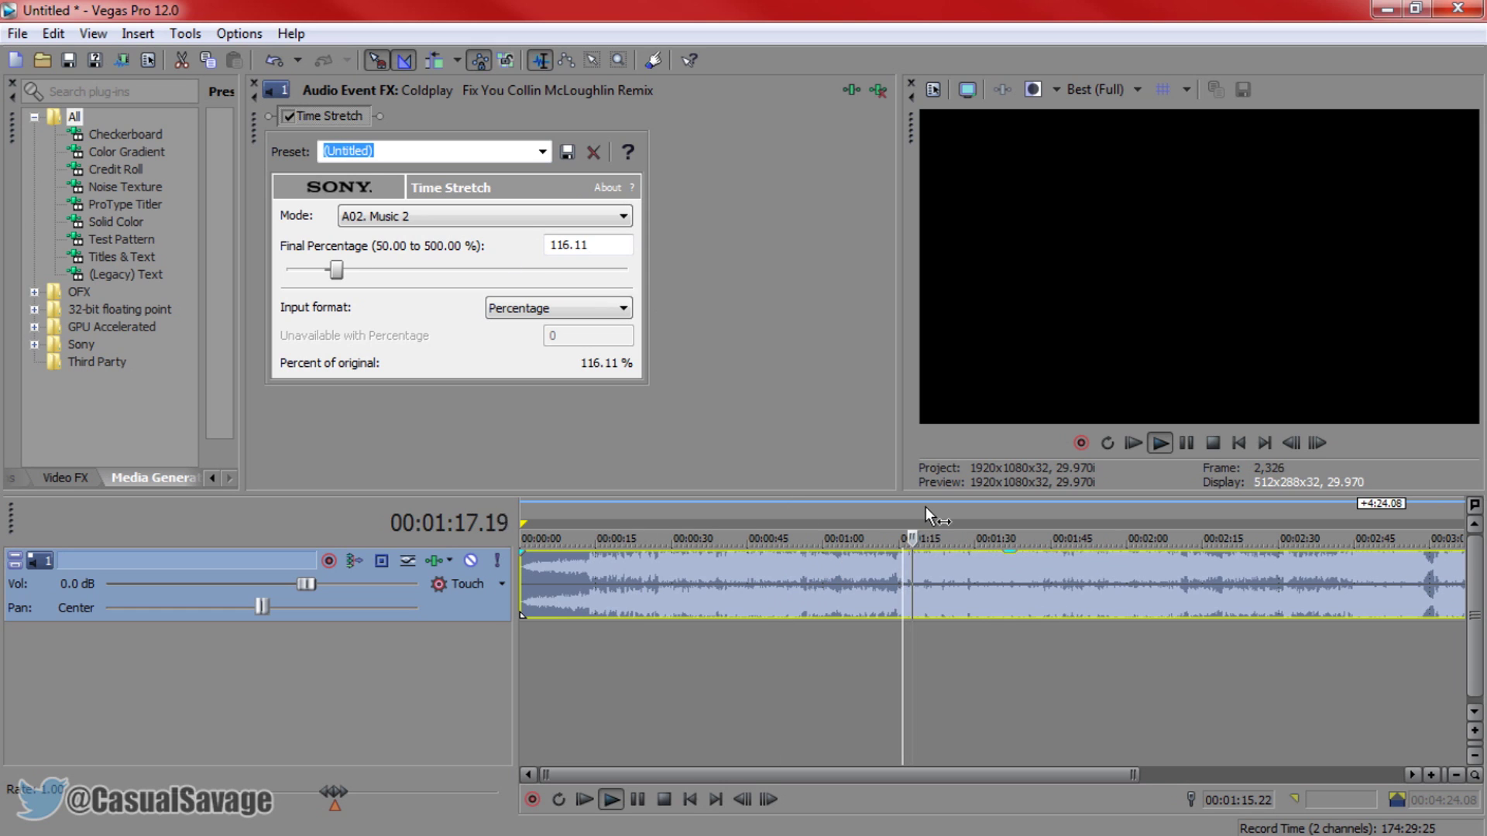
pyautogui.click(926, 509)
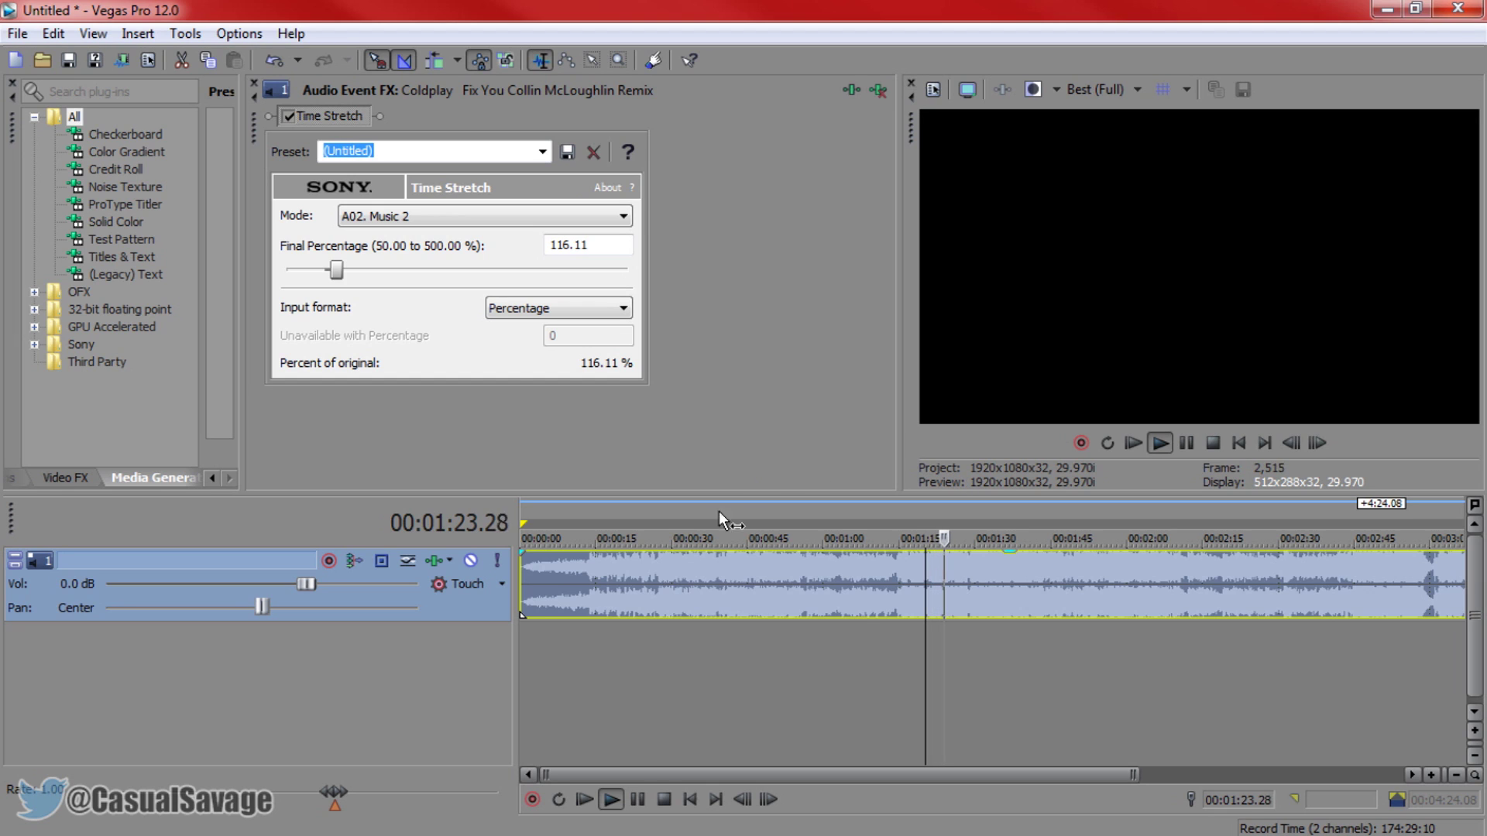
pyautogui.click(665, 515)
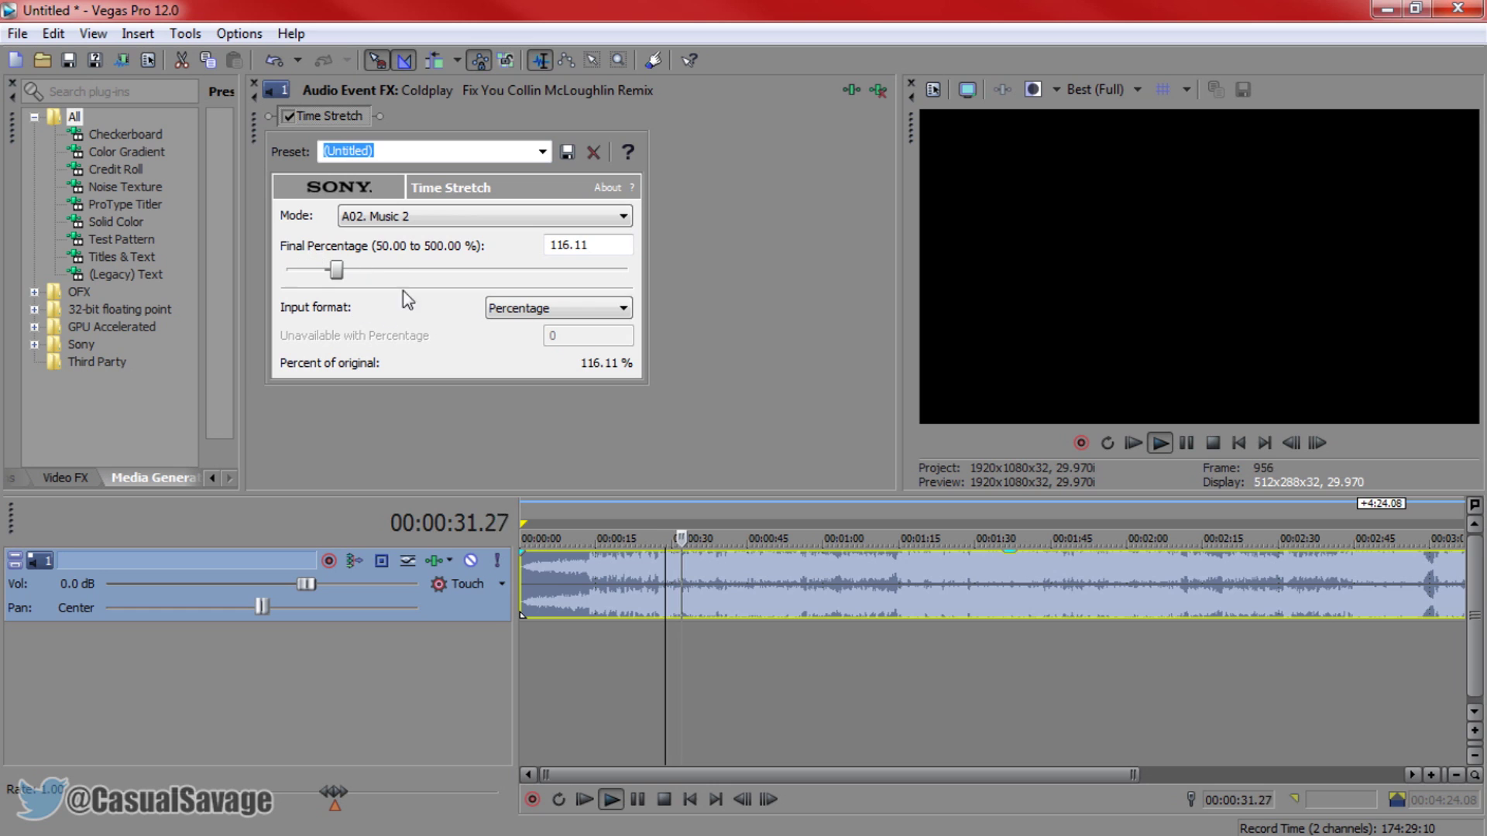
pyautogui.scroll(-3, 1019, 570)
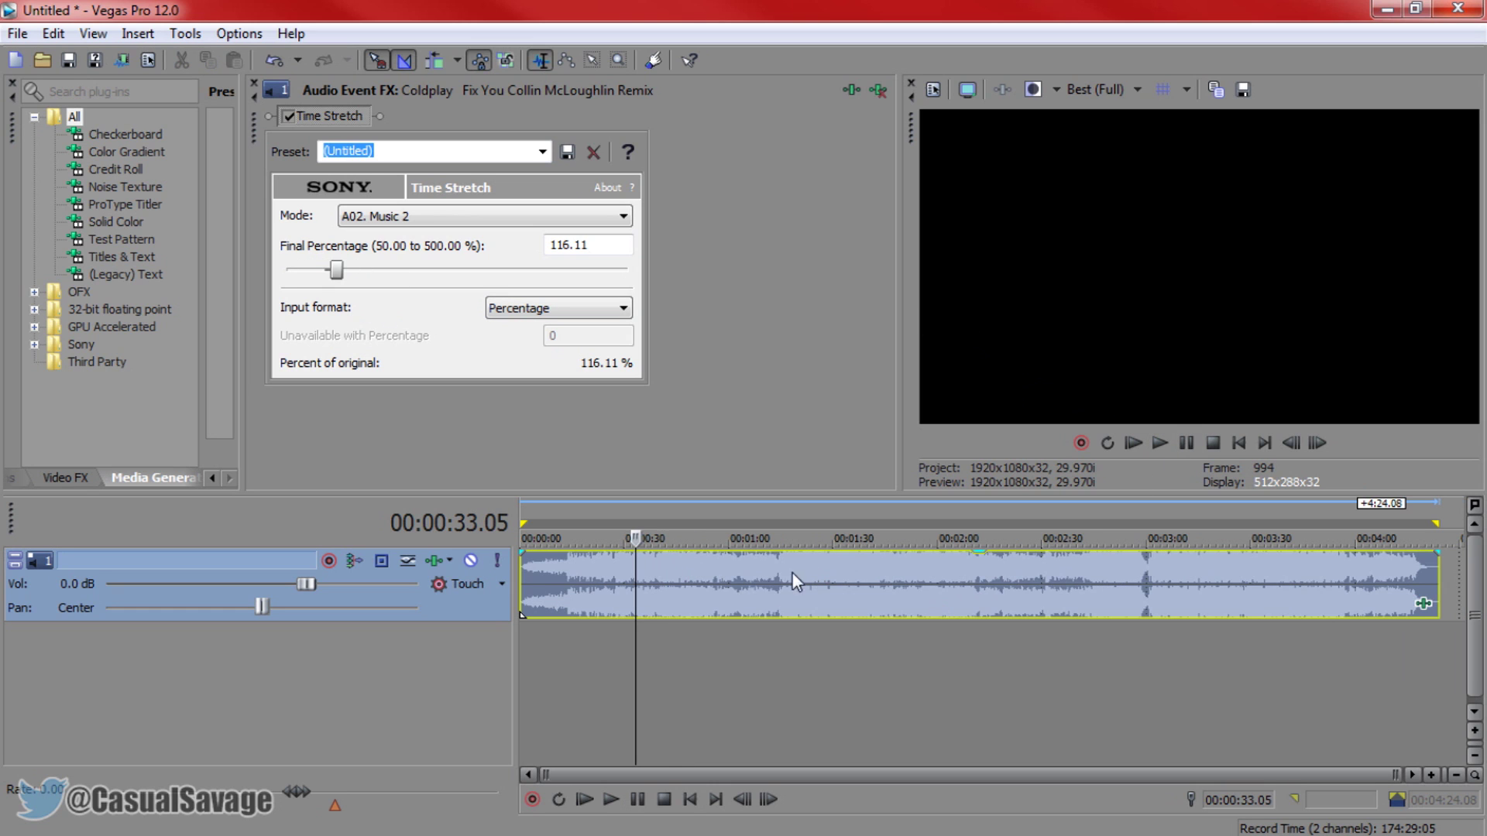
# Select the whole song and render it with the Wave (Microsoft) Default Template
pyautogui.doubleClick(725, 584)
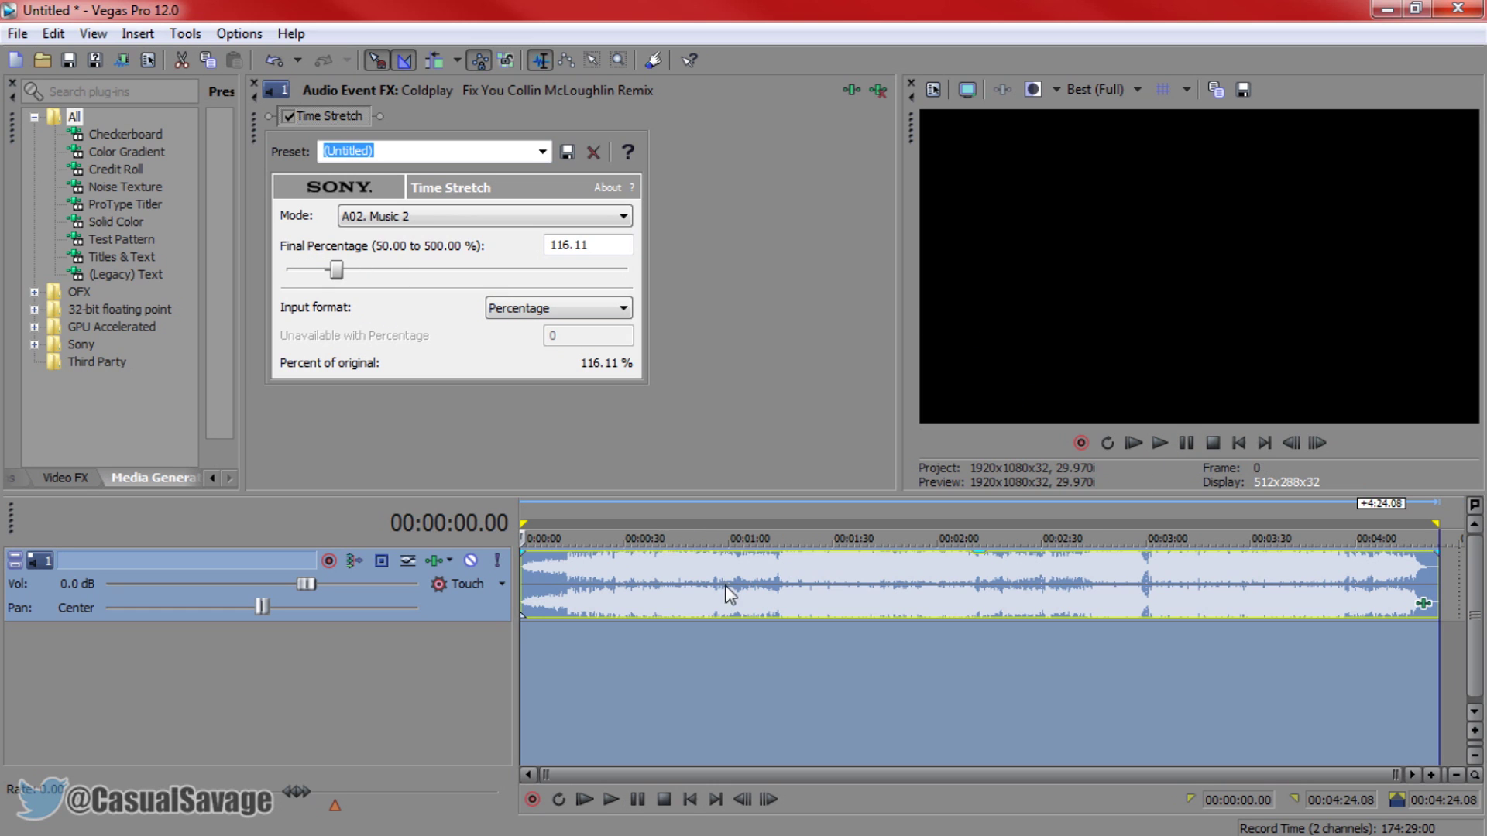
pyautogui.click(24, 32)
pyautogui.click(46, 190)
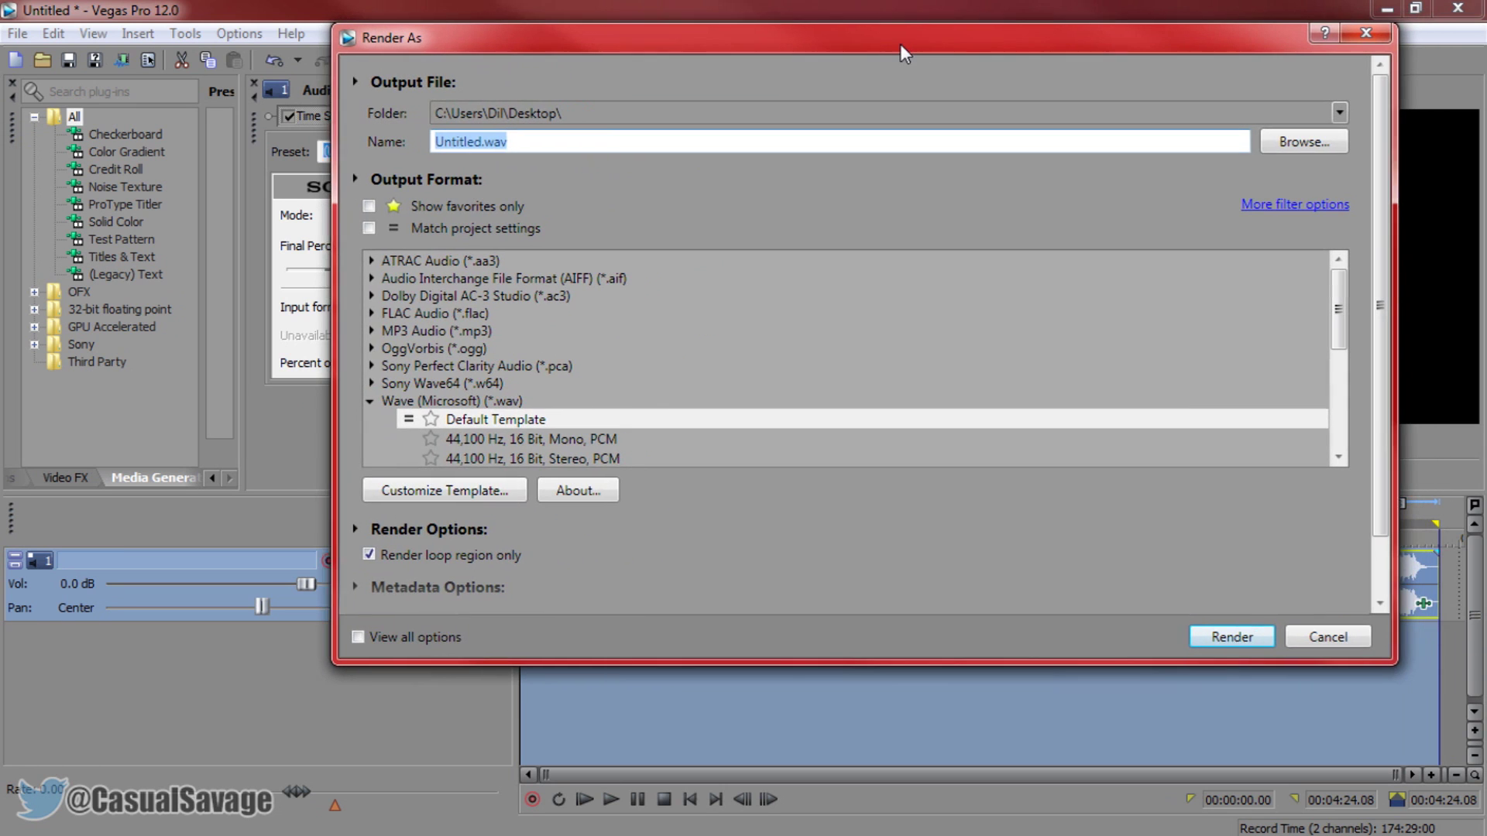
pyautogui.click(457, 419)
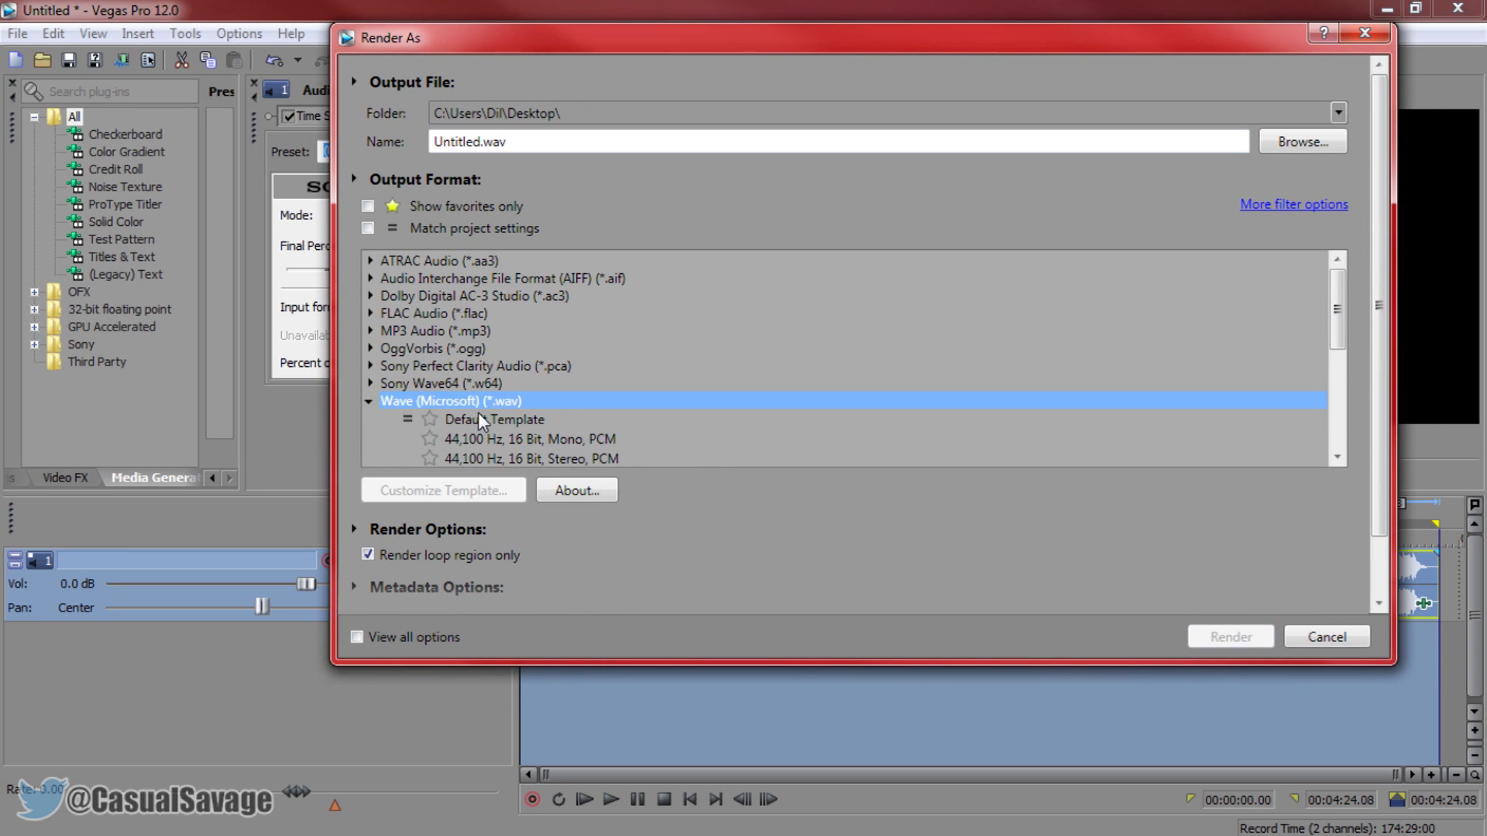
pyautogui.scroll(-1, 492, 418)
pyautogui.click(477, 407)
pyautogui.click(445, 350)
pyautogui.click(472, 367)
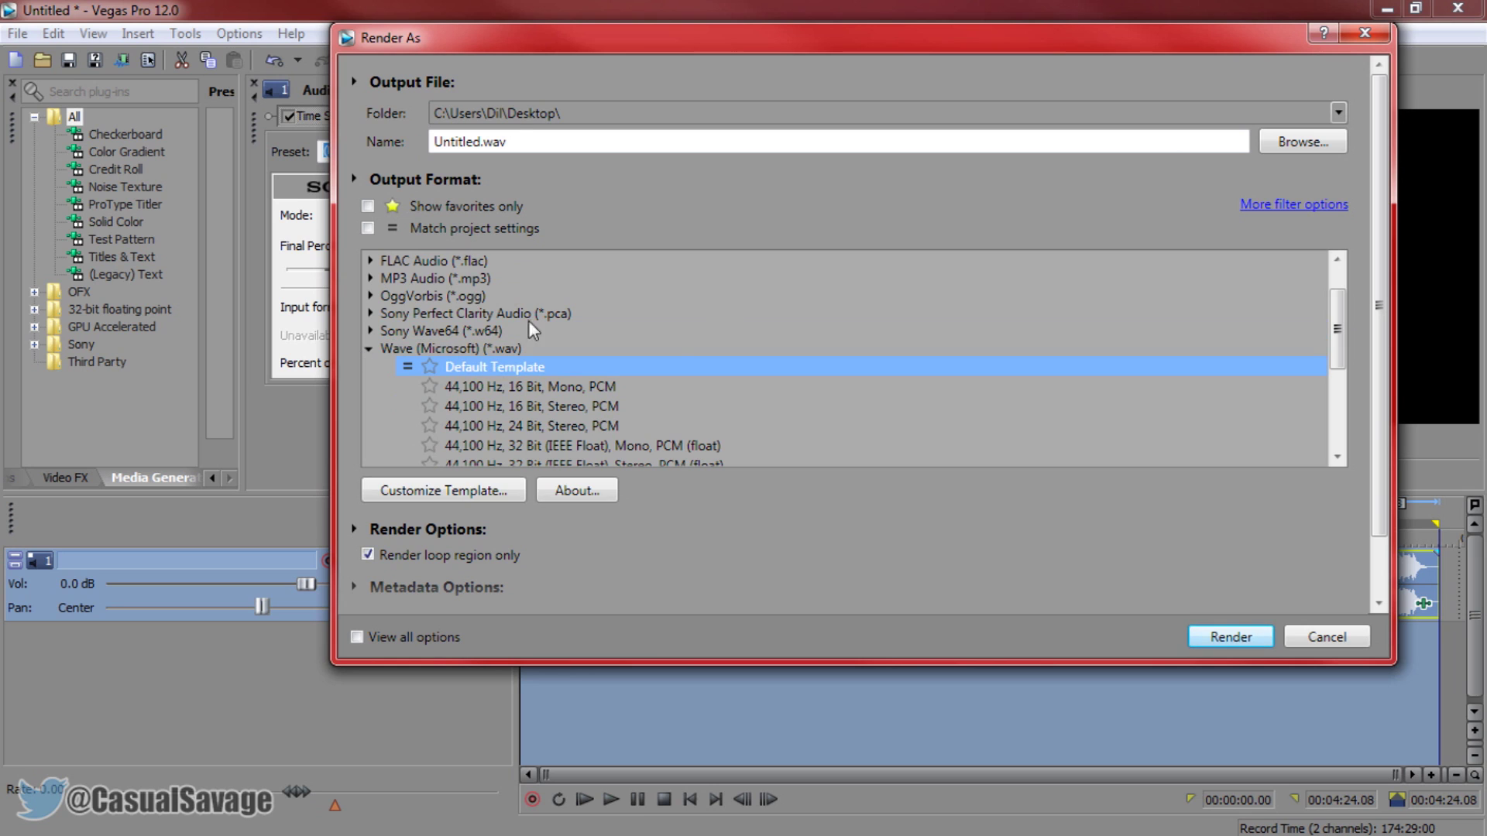
# Name the output file COLDPLAY and start rendering
pyautogui.click(519, 142)
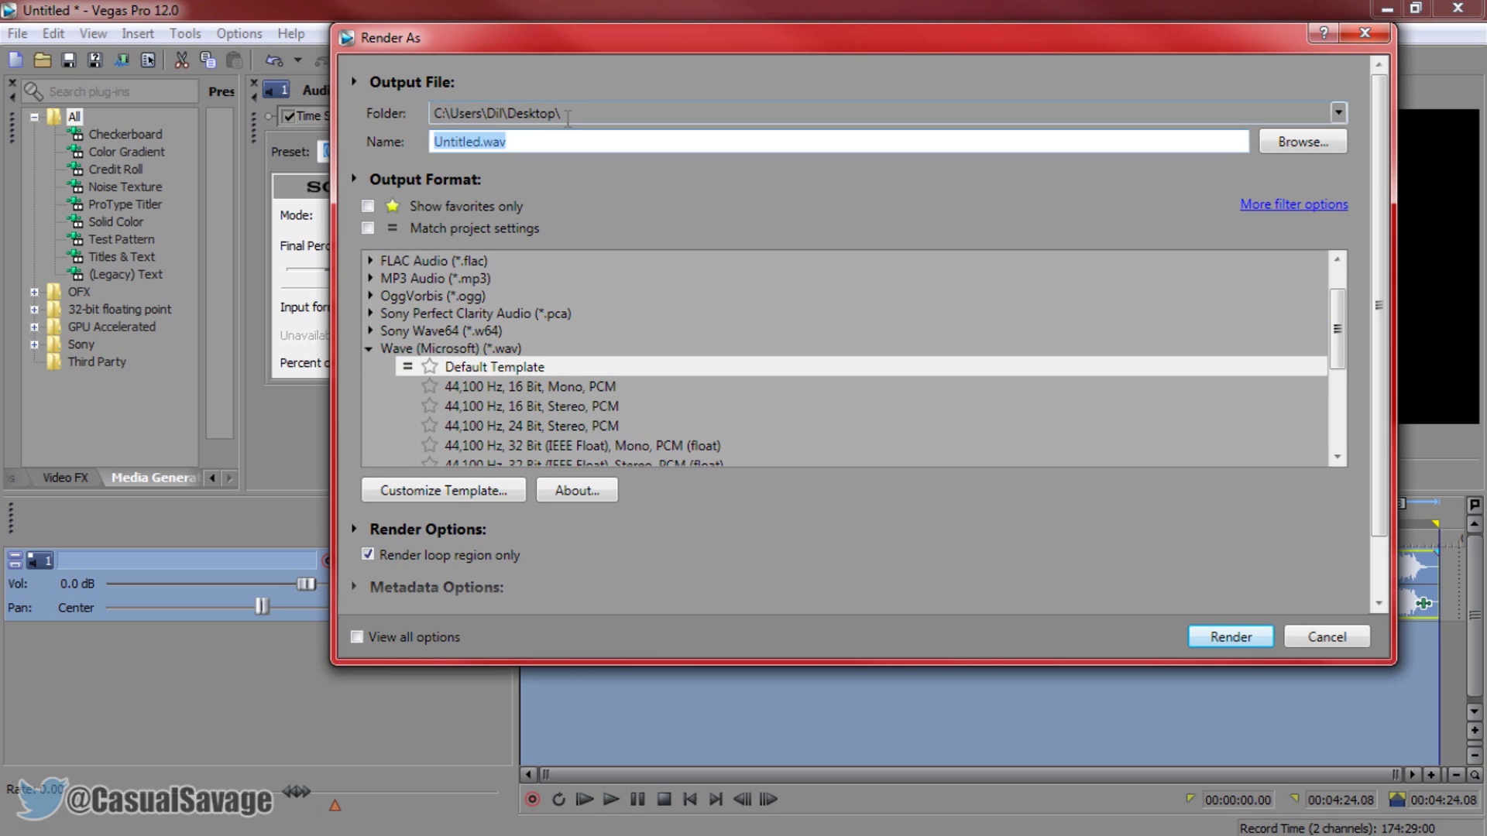
pyautogui.write('COL')
pyautogui.press('BackSpace')
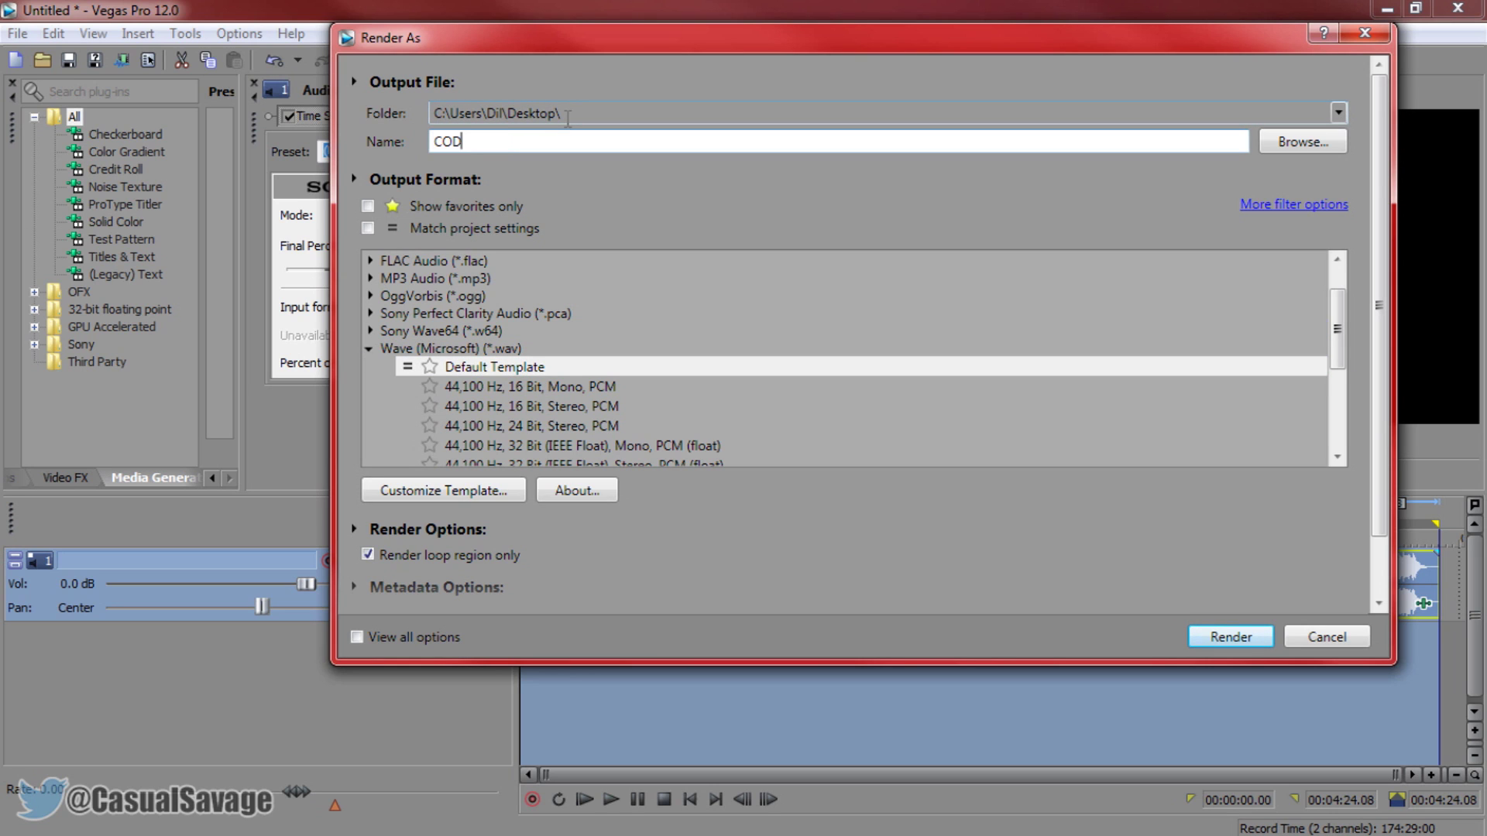
pyautogui.write('DPLAY')
pyautogui.press('Return')
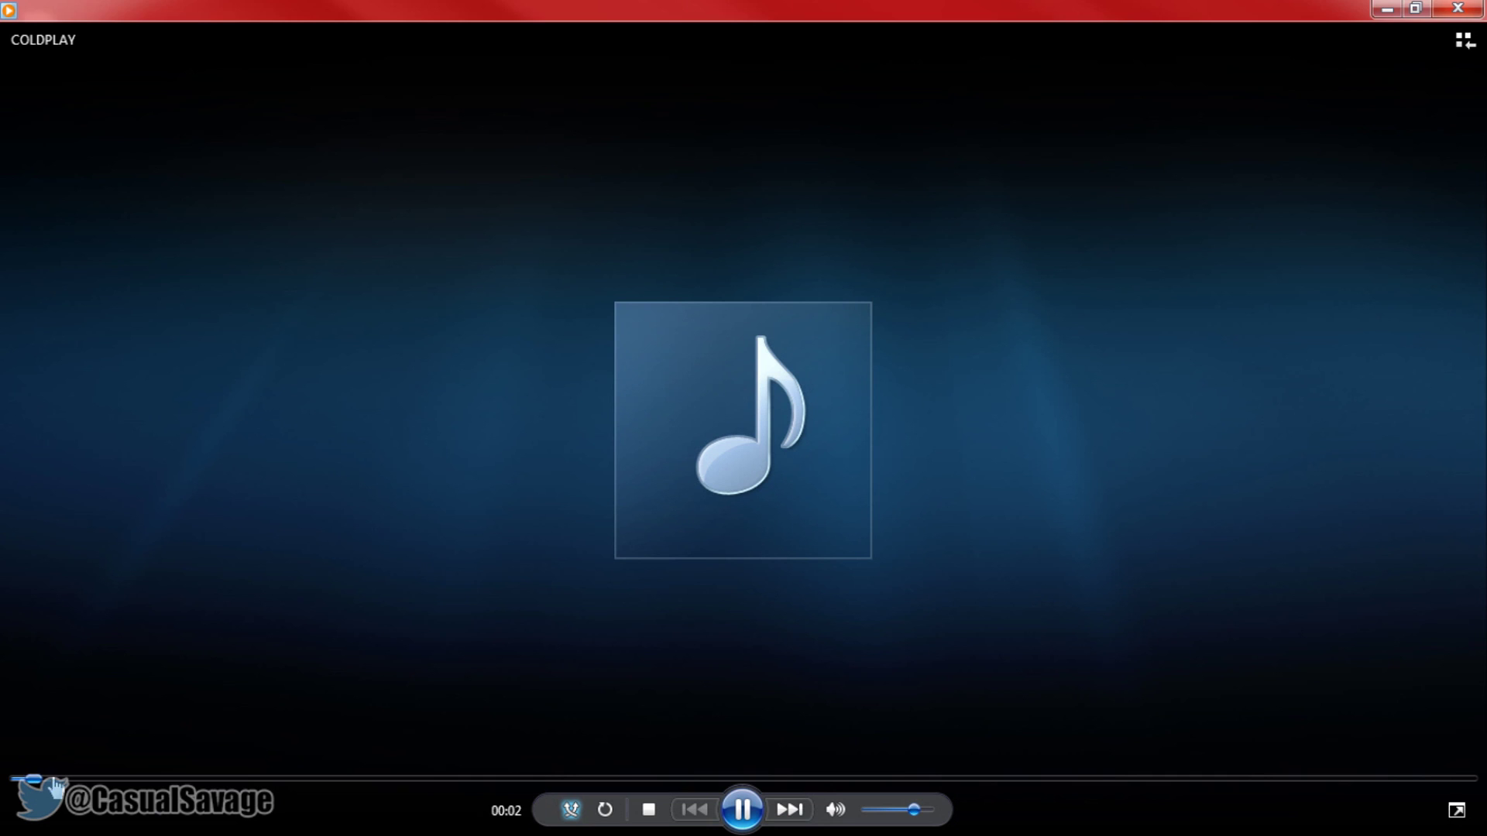
# Skim COLDPLAY.wav from 0:14, 0:30 and 0:38 through about 4:07 and 4:16 to the end
pyautogui.moveTo(34, 779); pyautogui.dragTo(102, 781)
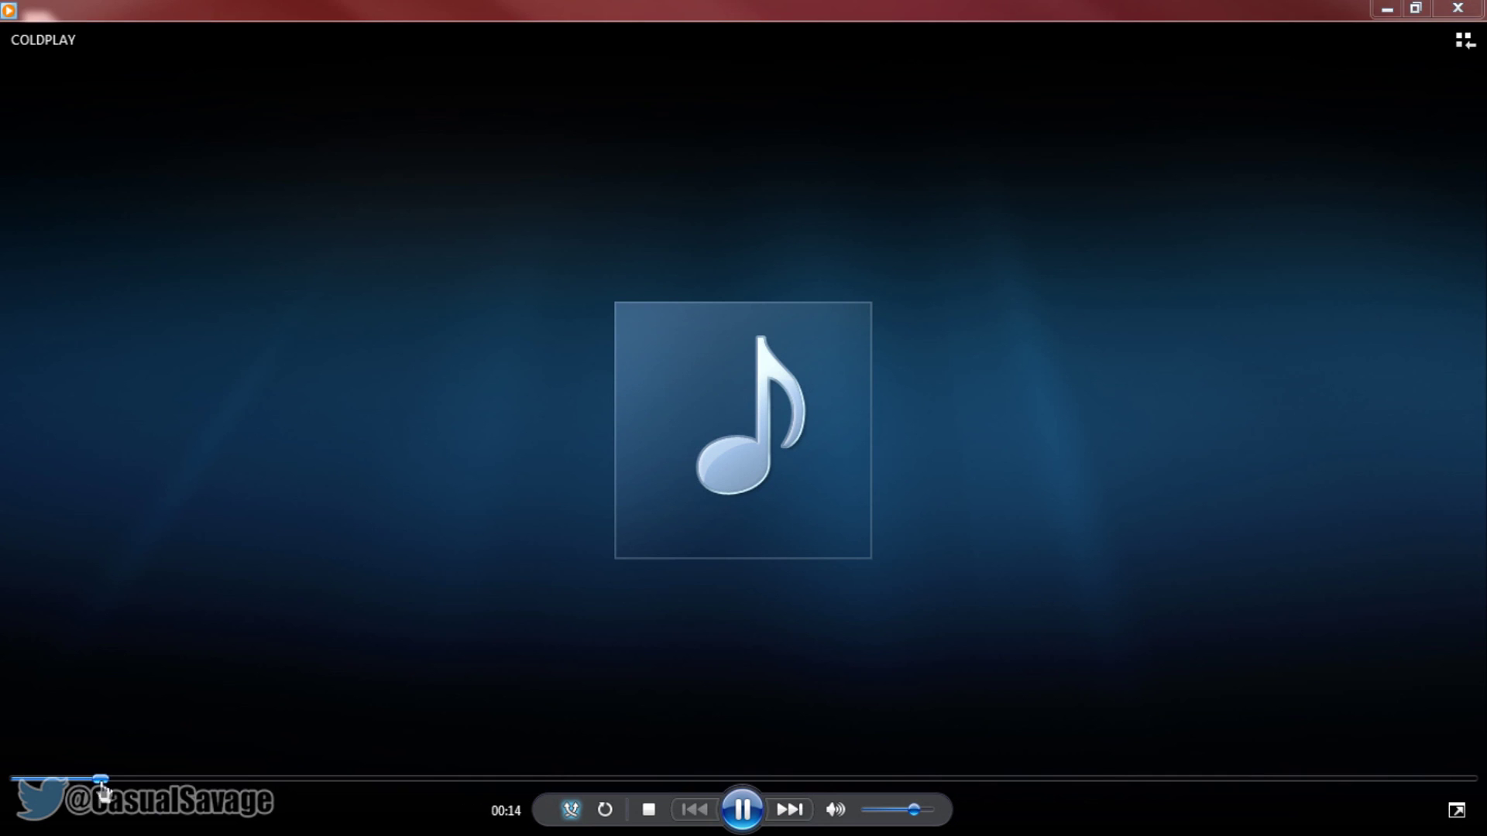
pyautogui.click(186, 779)
pyautogui.click(232, 780)
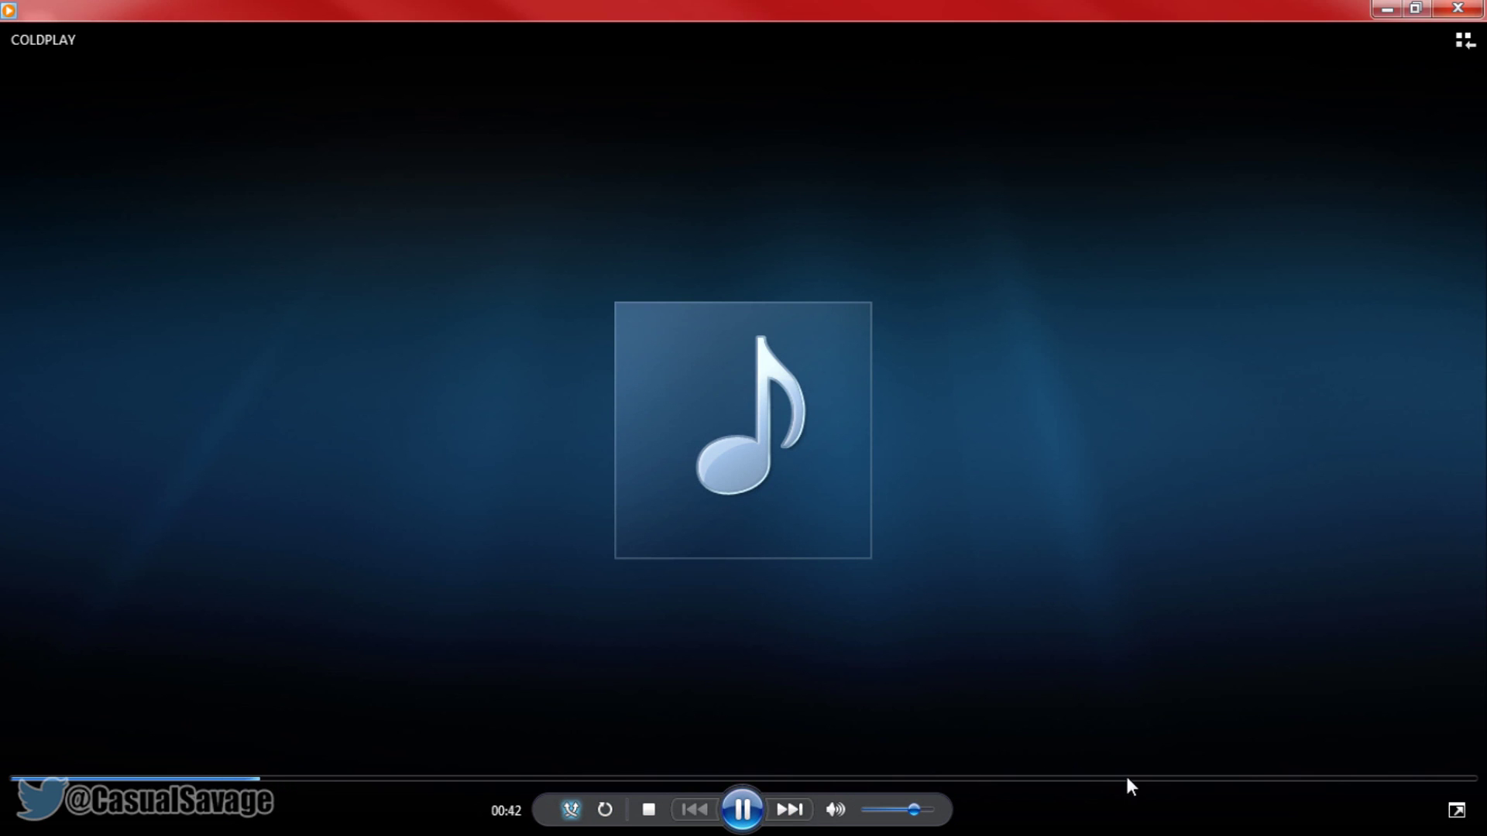
pyautogui.click(1196, 779)
pyautogui.click(1375, 779)
pyautogui.click(1425, 780)
pyautogui.click(1459, 779)
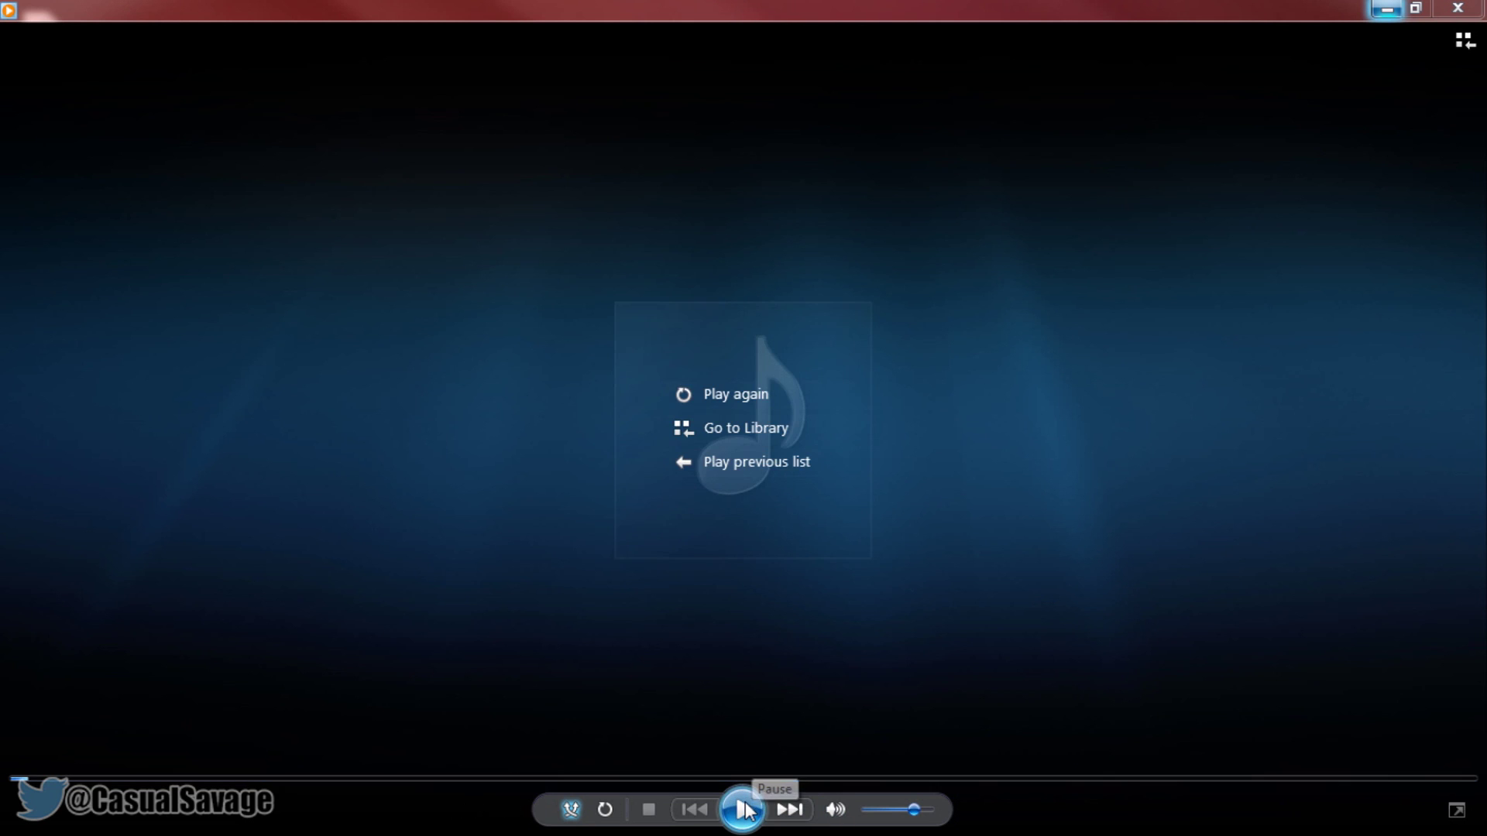
# Close Windows Media Player
pyautogui.click(1459, 9)
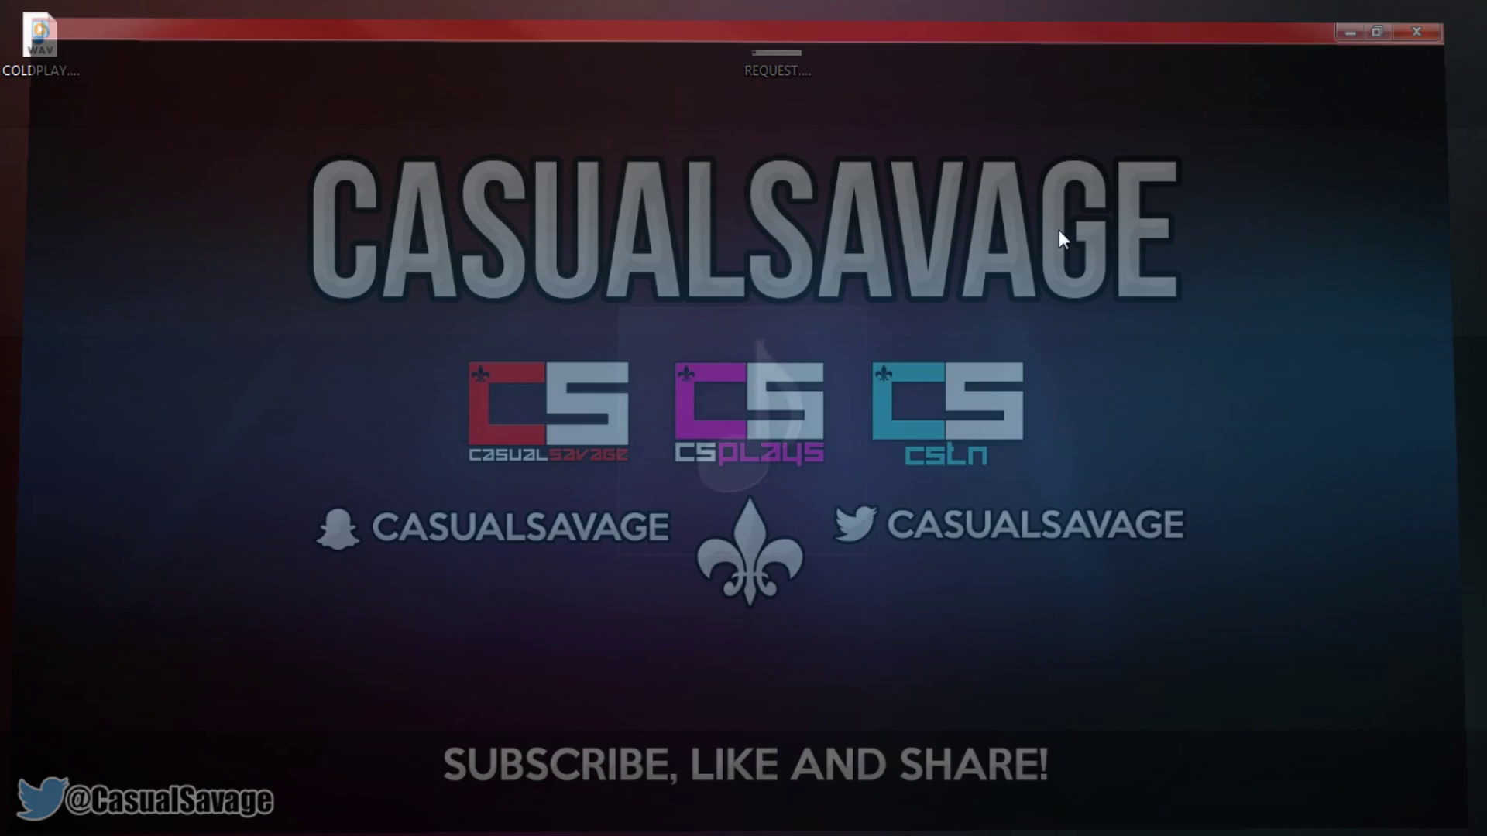